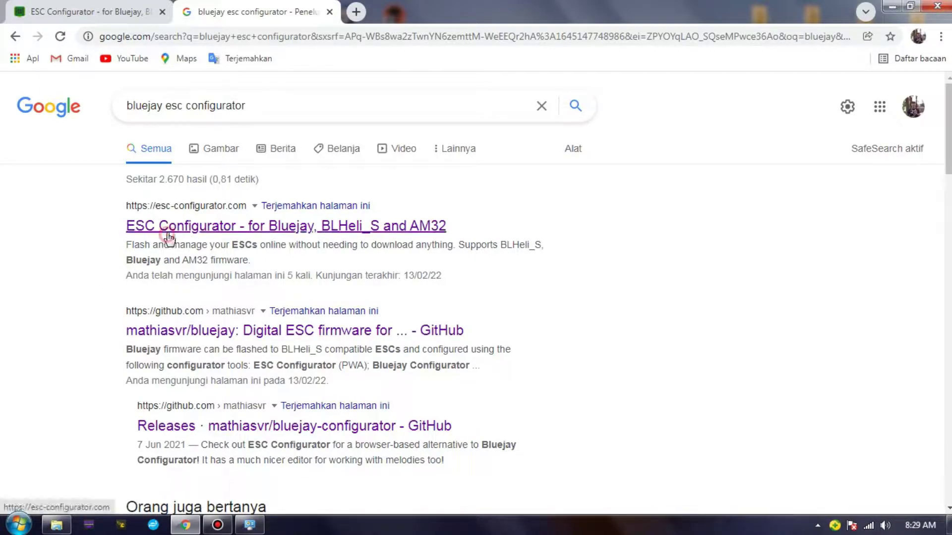
# Open the ESC Configurator site from the search results and try to select a serial port.
pyautogui.click(167, 231)
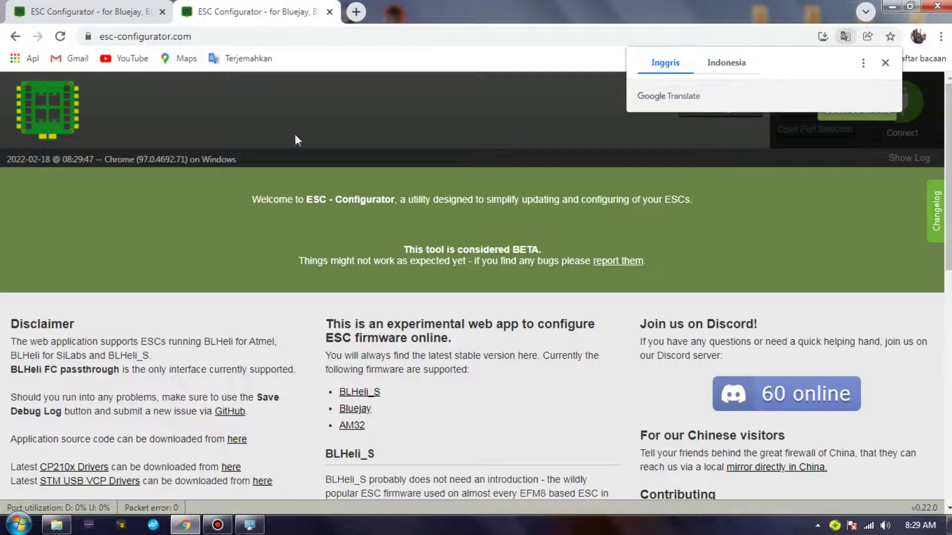
pyautogui.click(885, 62)
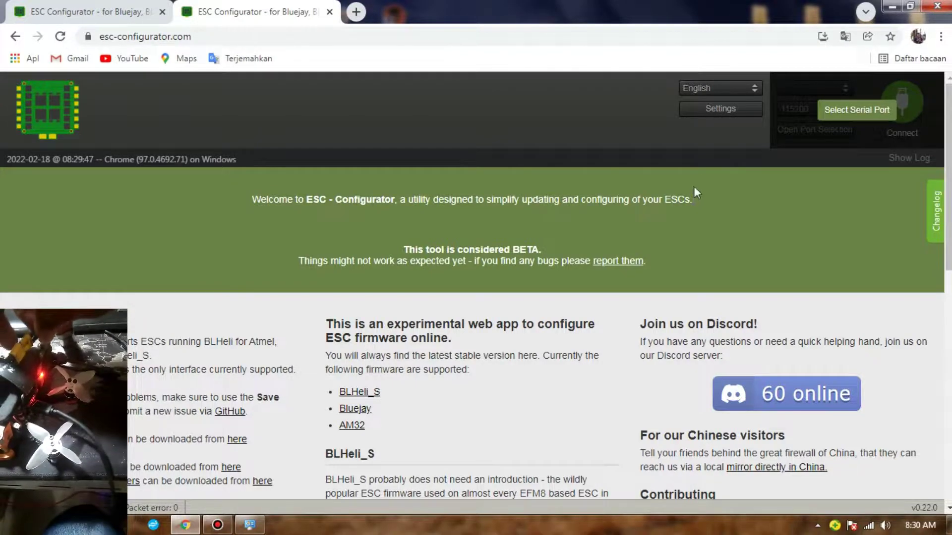
pyautogui.click(831, 112)
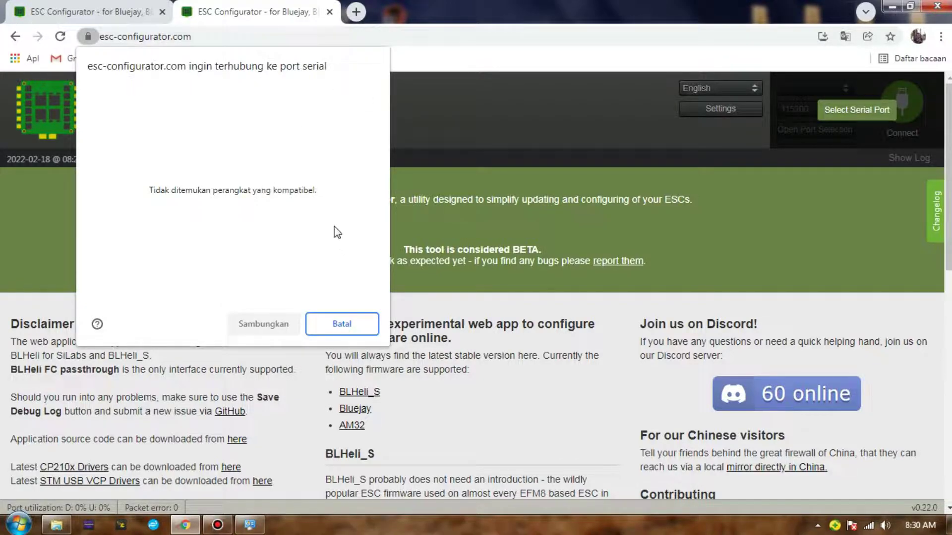
pyautogui.click(308, 325)
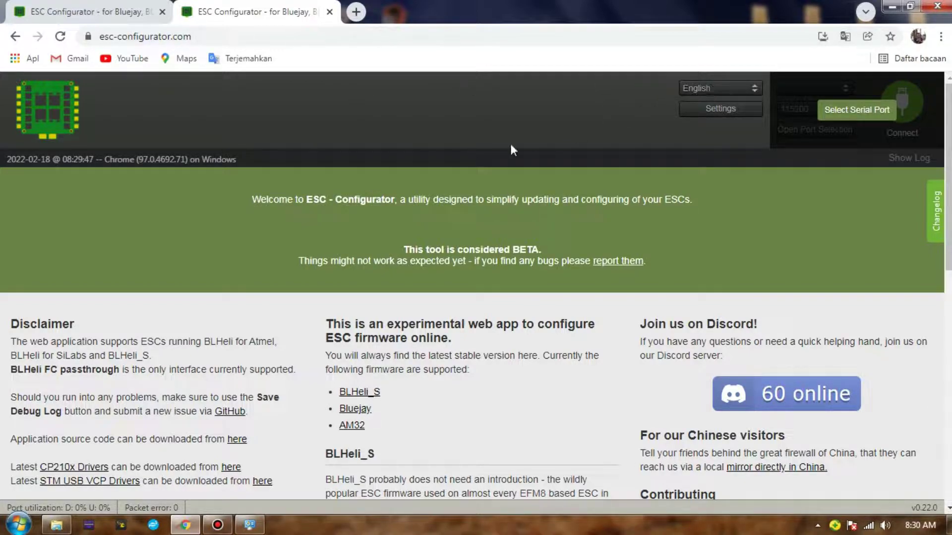
# Close both ESC Configurator tabs and the browser window.
pyautogui.click(329, 11)
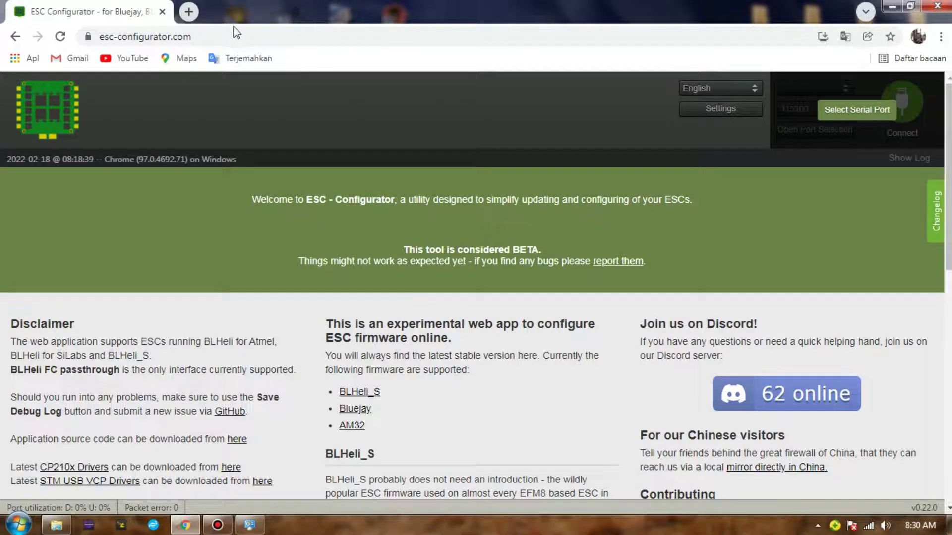
pyautogui.click(937, 6)
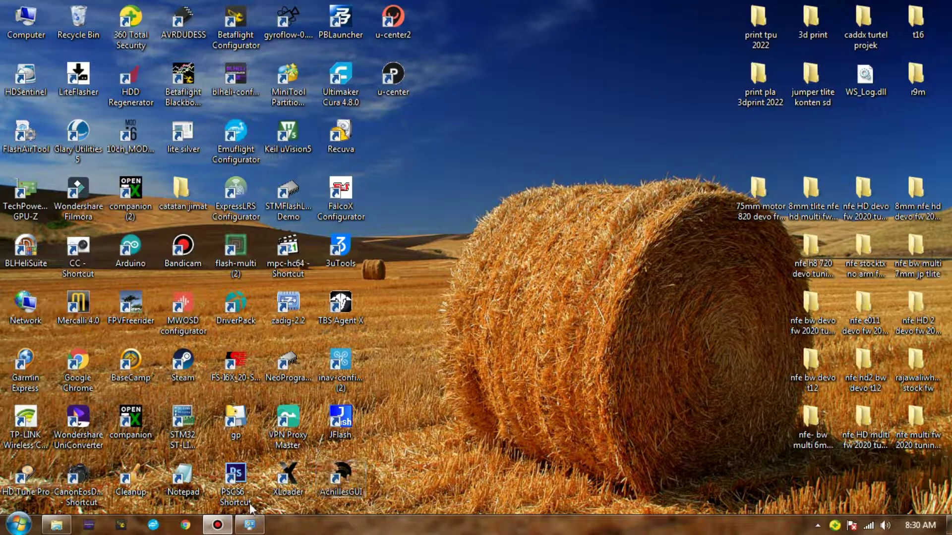
pyautogui.moveTo(238, 527)
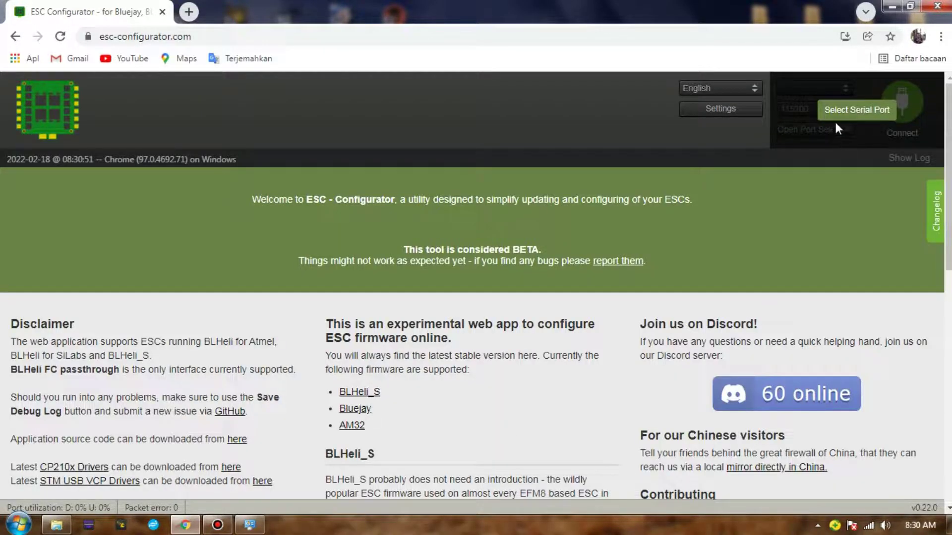
# Select STM32 Virtual COM Port (COM7) as the serial port and connect to the flight controller.
pyautogui.click(837, 127)
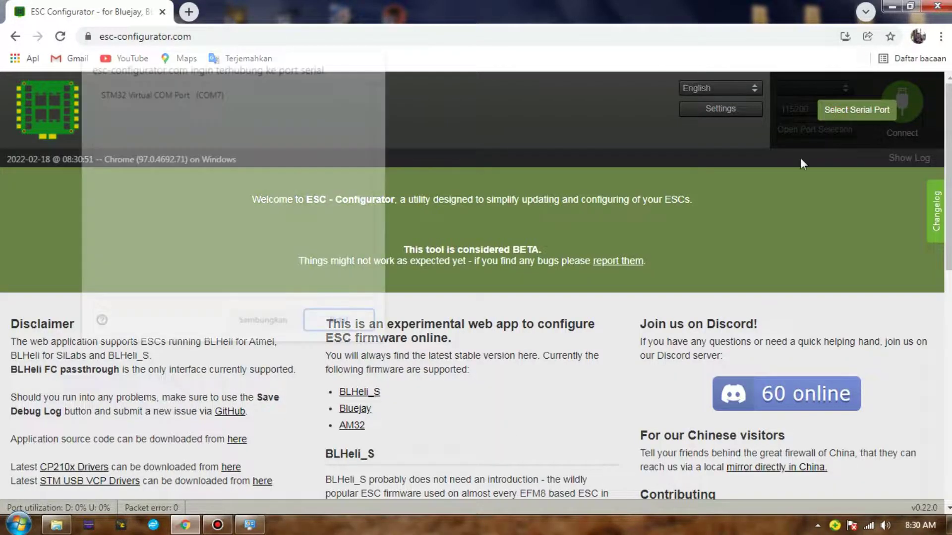
pyautogui.click(134, 97)
pyautogui.click(263, 323)
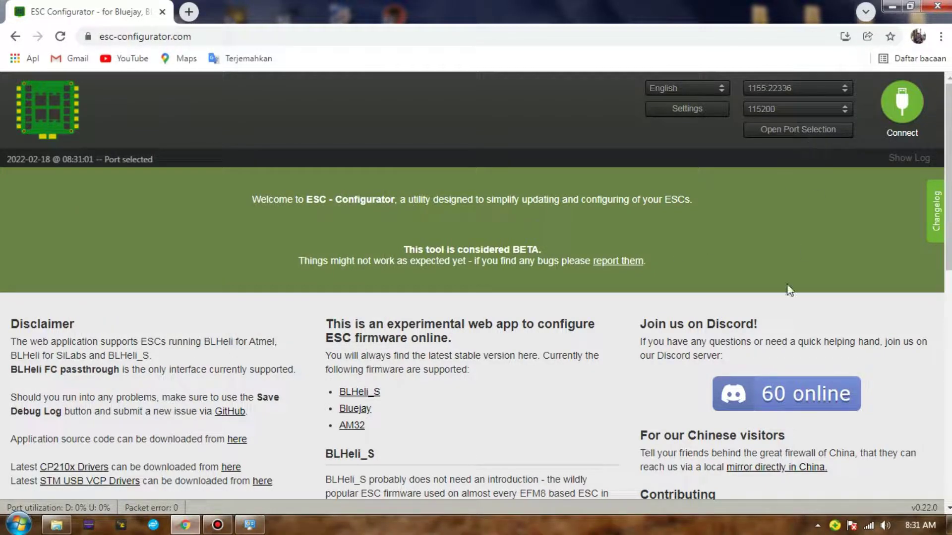
pyautogui.click(901, 102)
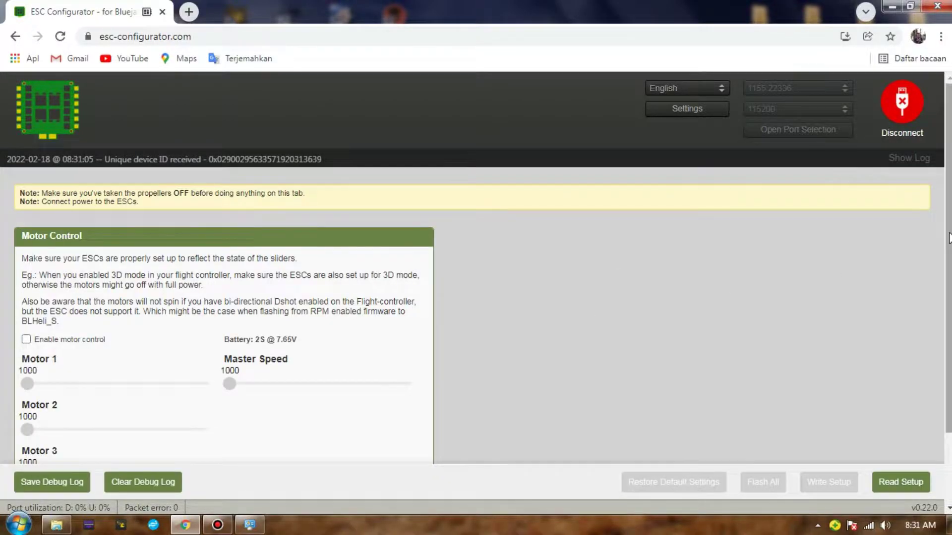
# Read the setup of the connected ESCs and review their common and individual parameters.
pyautogui.scroll(-2, 950, 332)
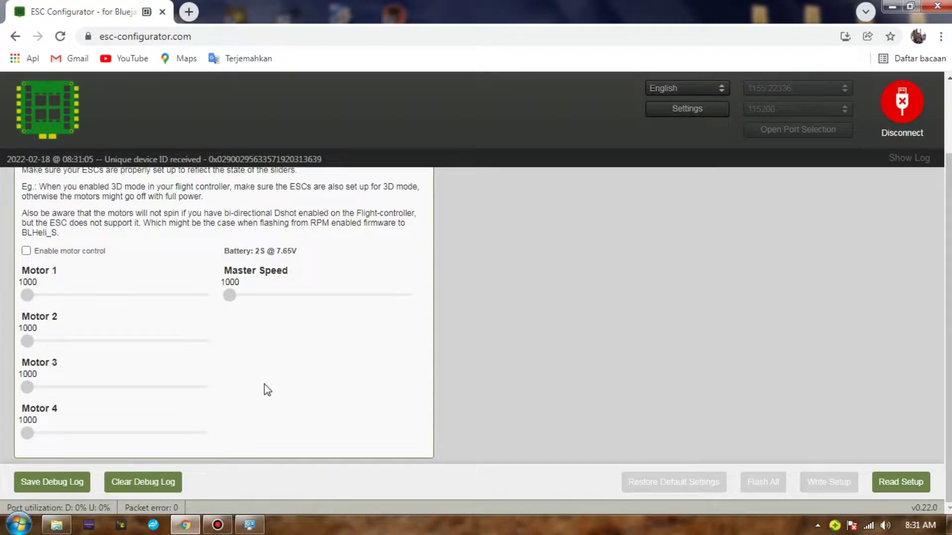
pyautogui.click(915, 479)
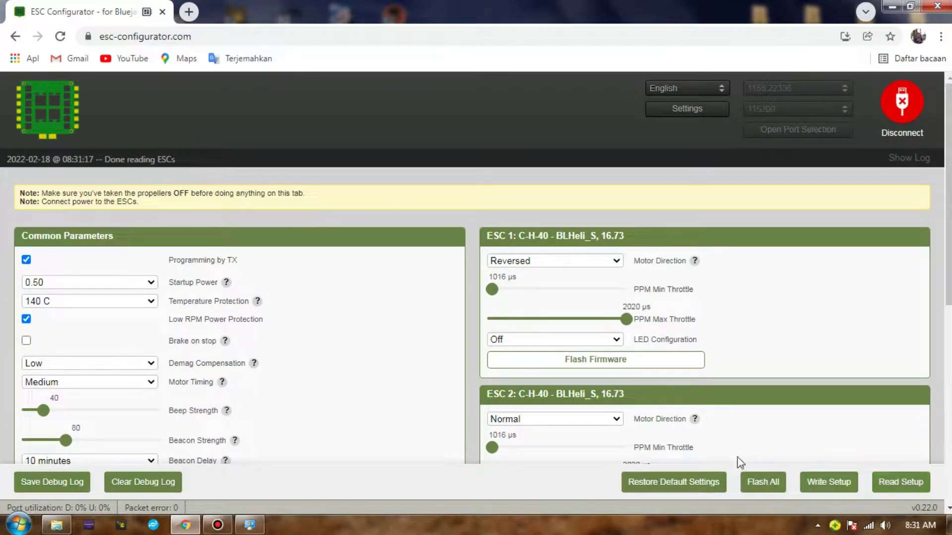
pyautogui.moveTo(948, 182)
pyautogui.mouseDown()
pyautogui.moveTo(948, 370)
pyautogui.moveTo(948, 184)
pyautogui.mouseUp()
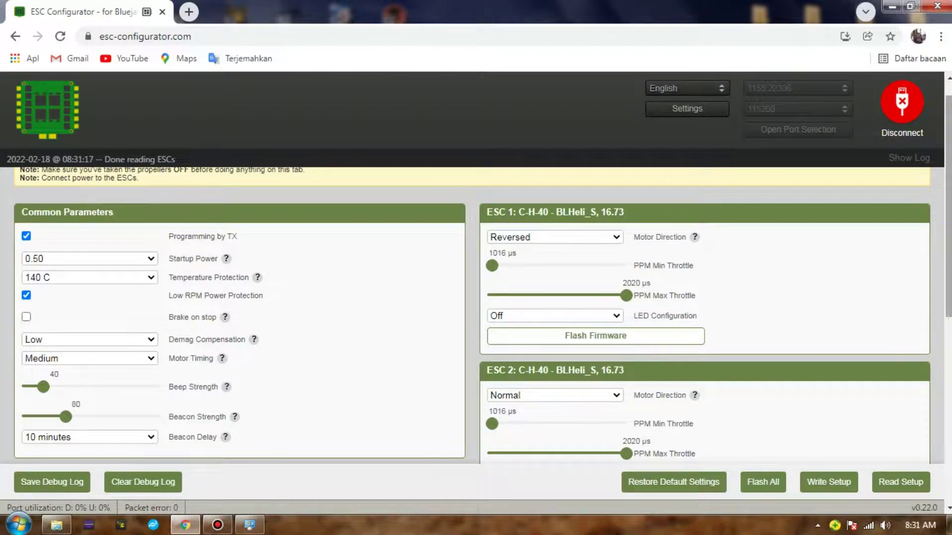
pyautogui.scroll(-2, 750, 446)
# Open the flash options for all ESCs and choose Bluejay firmware version 0.16.
pyautogui.click(751, 489)
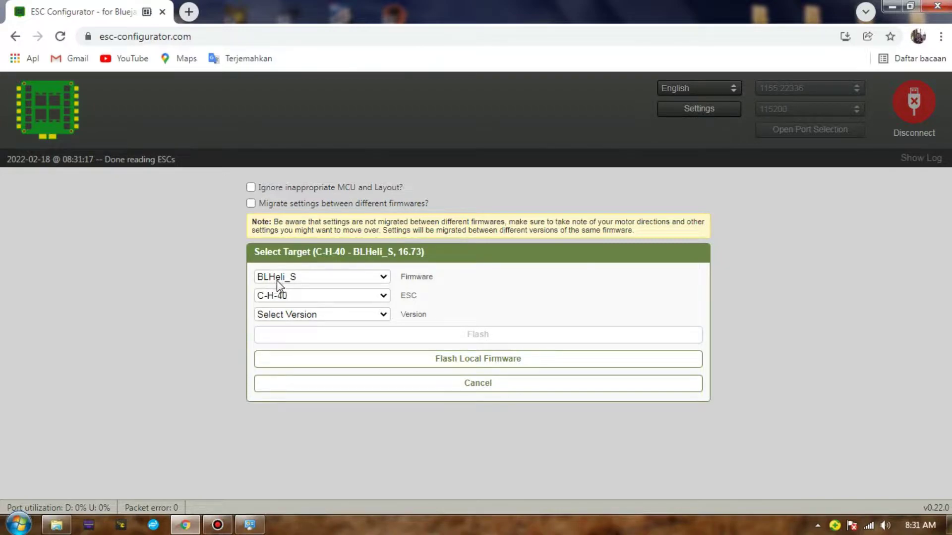
pyautogui.click(377, 279)
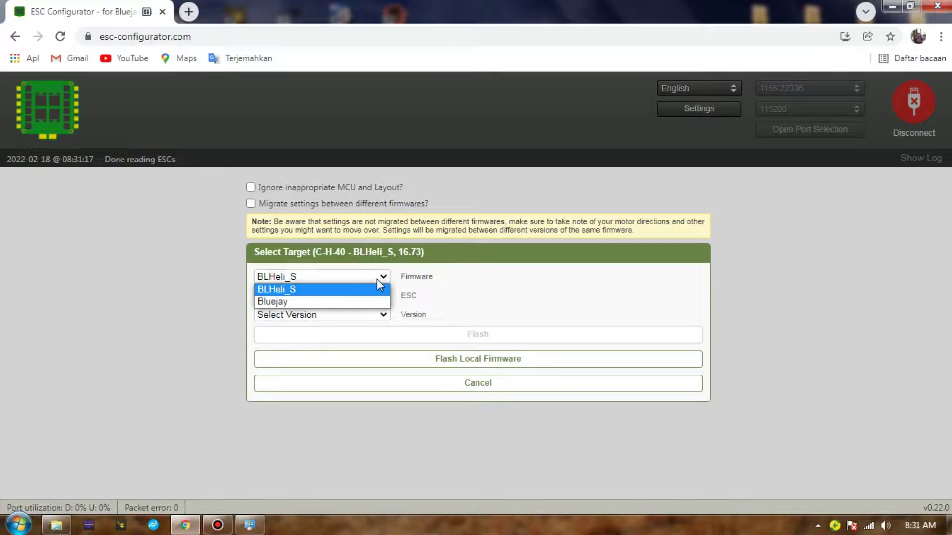
pyautogui.click(377, 278)
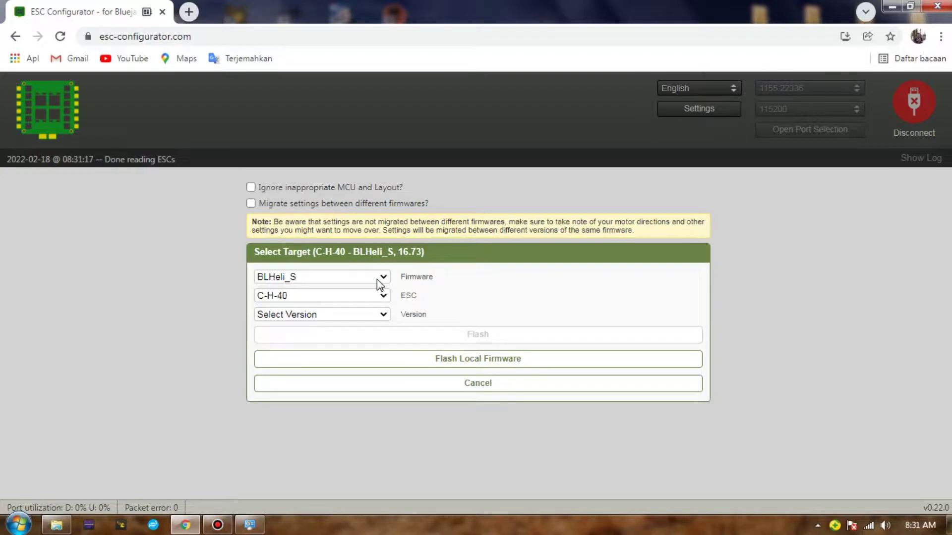
pyautogui.click(378, 280)
pyautogui.click(329, 299)
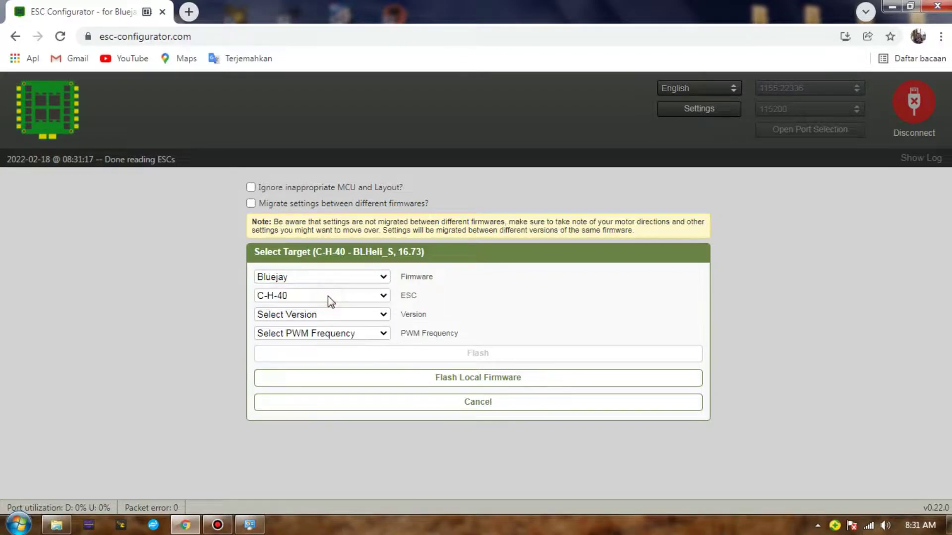
pyautogui.click(383, 315)
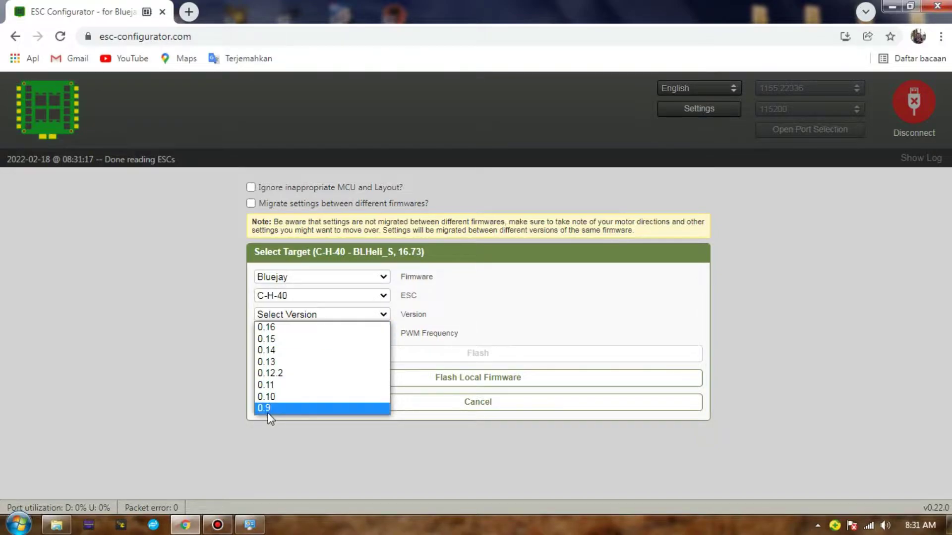
pyautogui.click(282, 330)
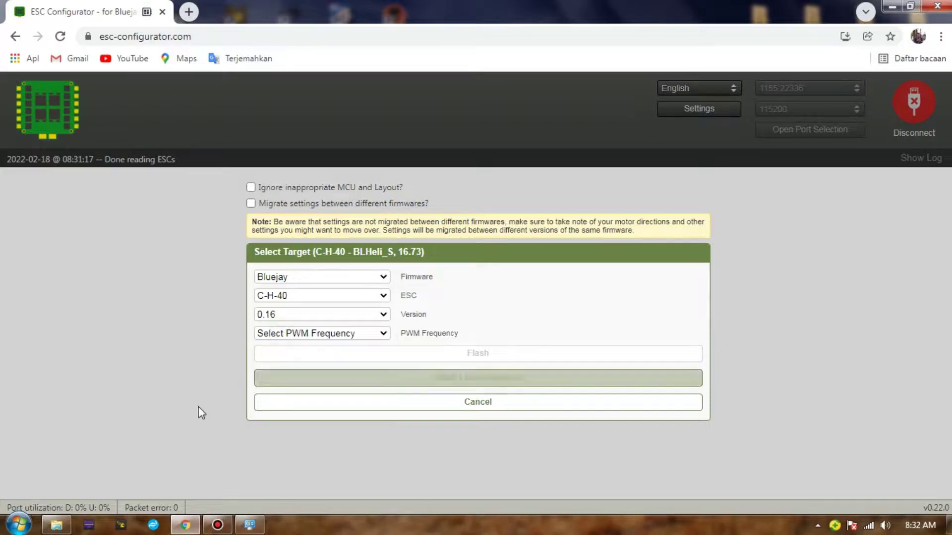
# Dismiss the Windows color scheme prompt, set the PWM frequency to 48 and flash the firmware to all ESCs.
pyautogui.click(384, 335)
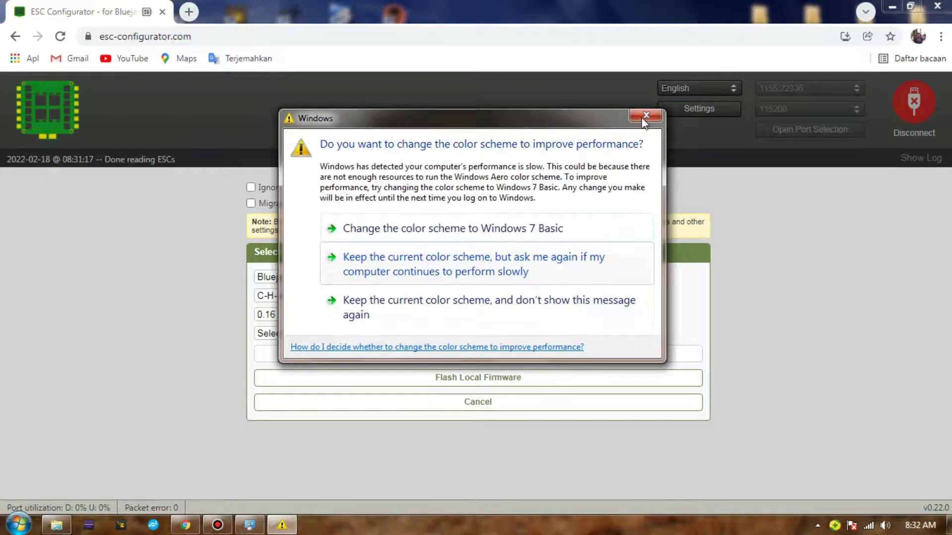
pyautogui.click(641, 121)
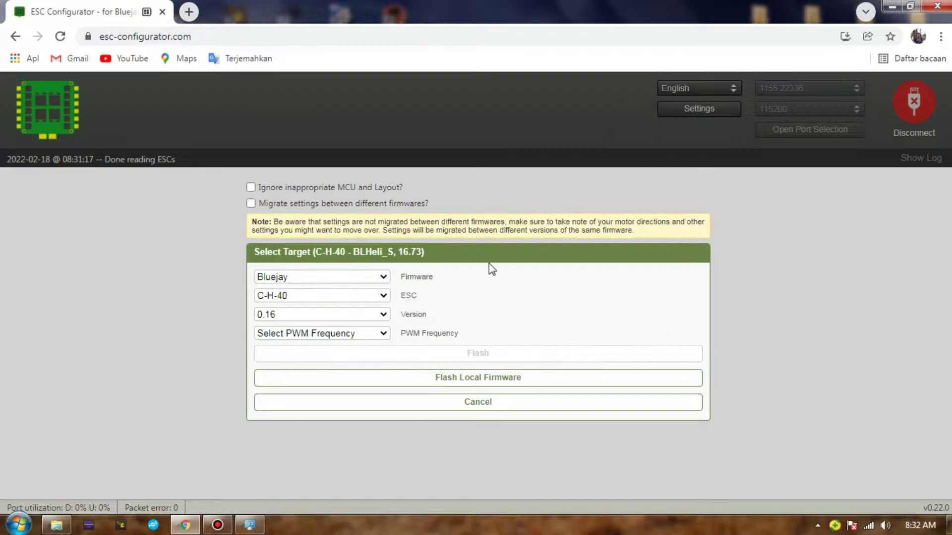
pyautogui.click(385, 332)
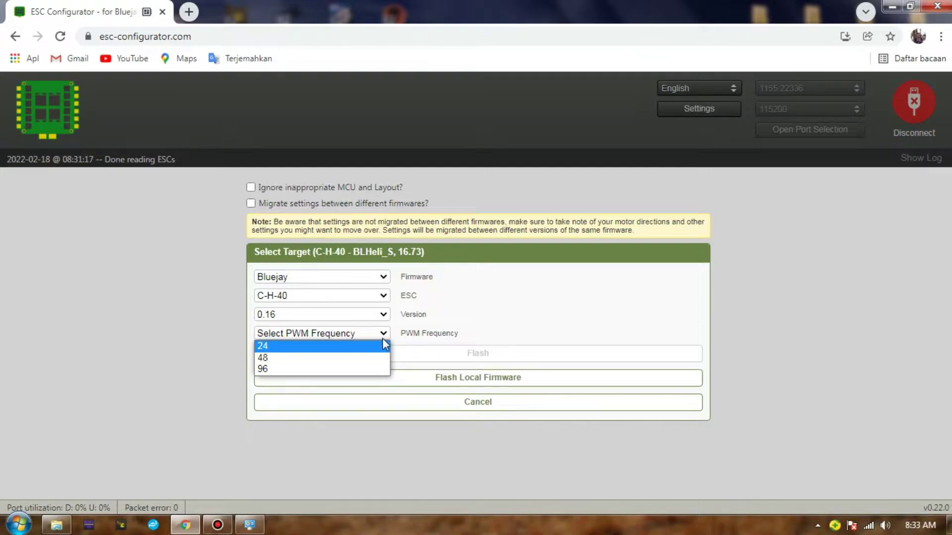
pyautogui.click(285, 359)
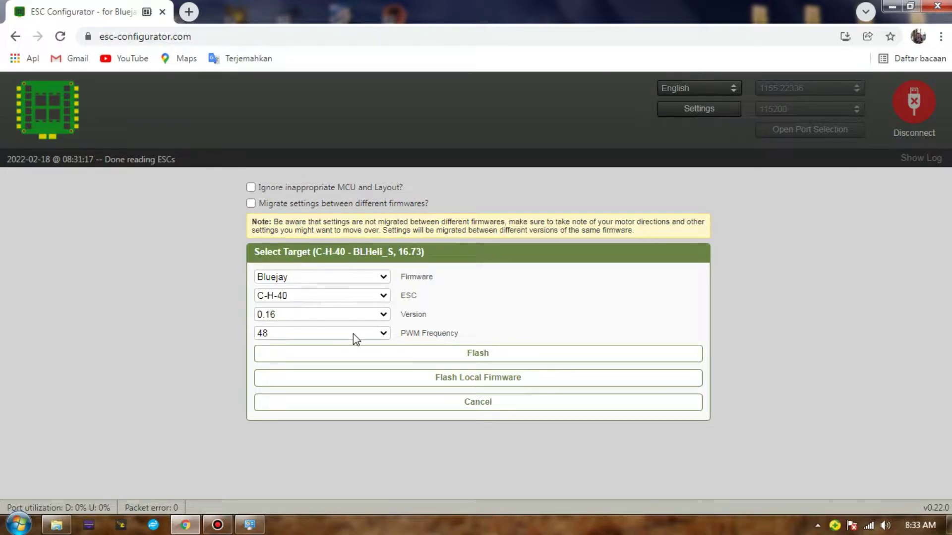
pyautogui.click(499, 354)
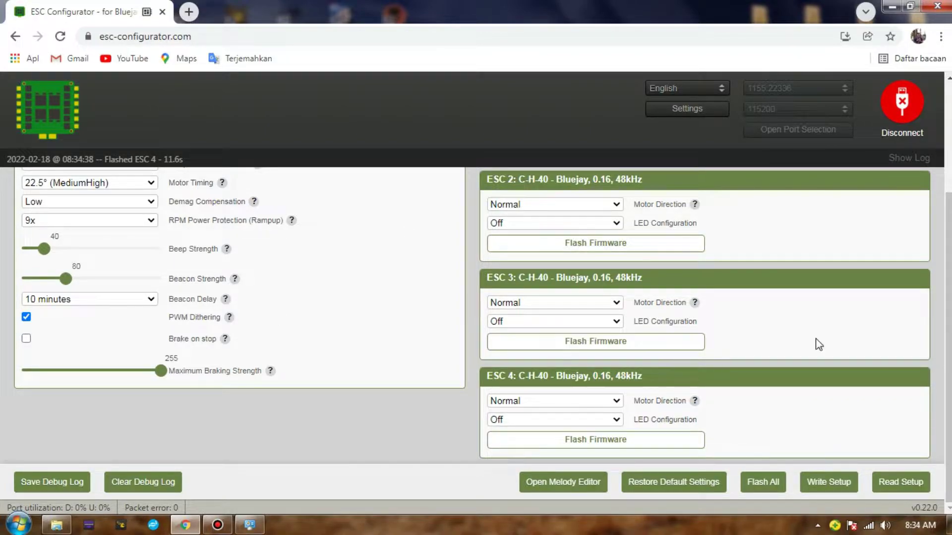
# Review the parameters of the flashed ESCs, then open the Melody Editor and play its current melody.
pyautogui.scroll(3, 890, 280)
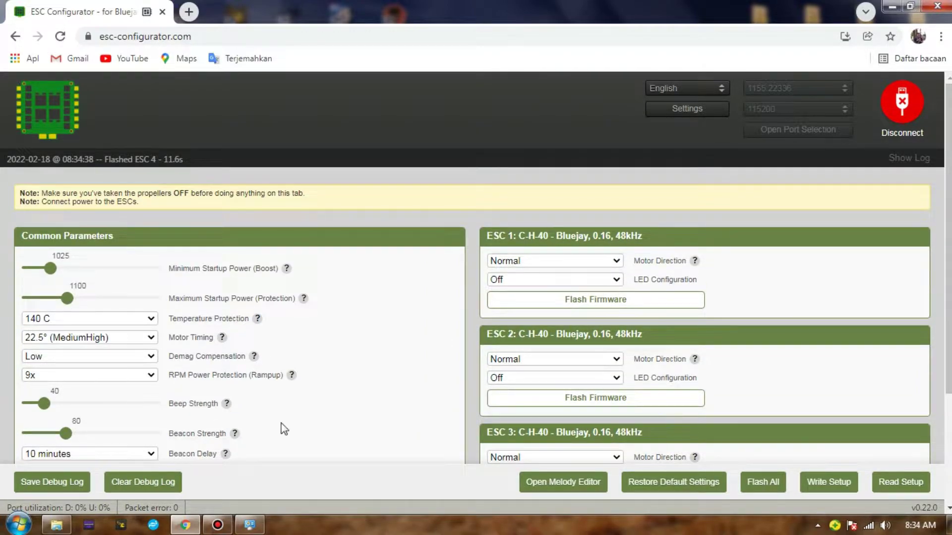
pyautogui.scroll(-3, 367, 425)
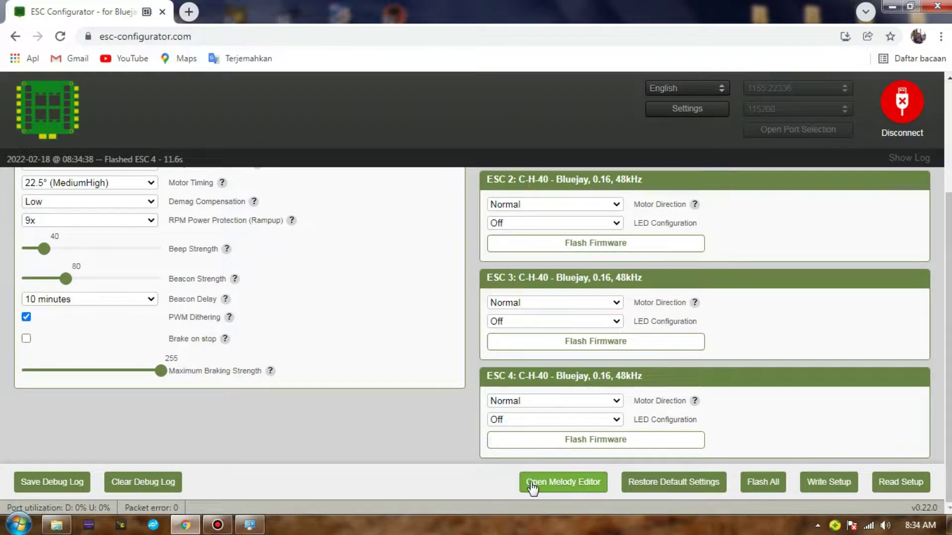
pyautogui.click(532, 483)
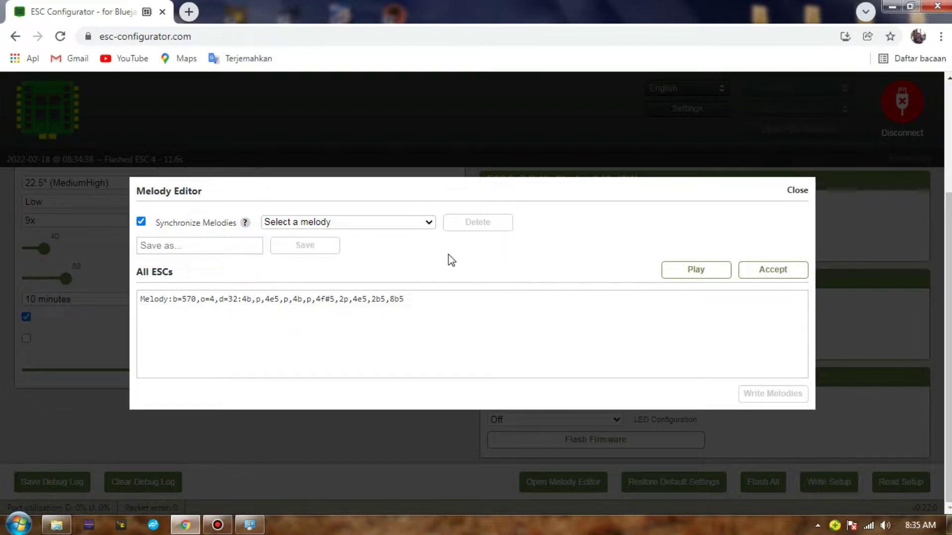
pyautogui.click(693, 278)
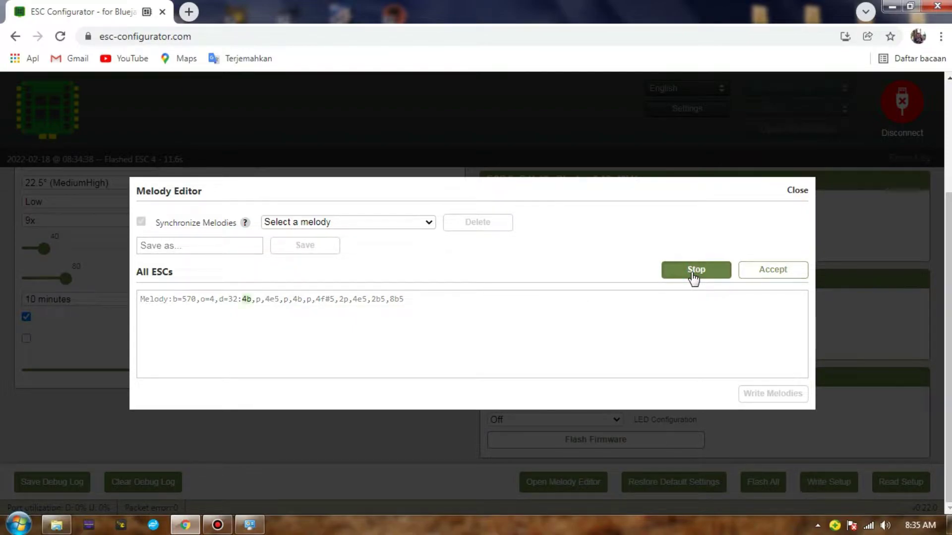
# Load the "Till It's Over - Tristam" melody and play it on all ESCs.
pyautogui.click(431, 226)
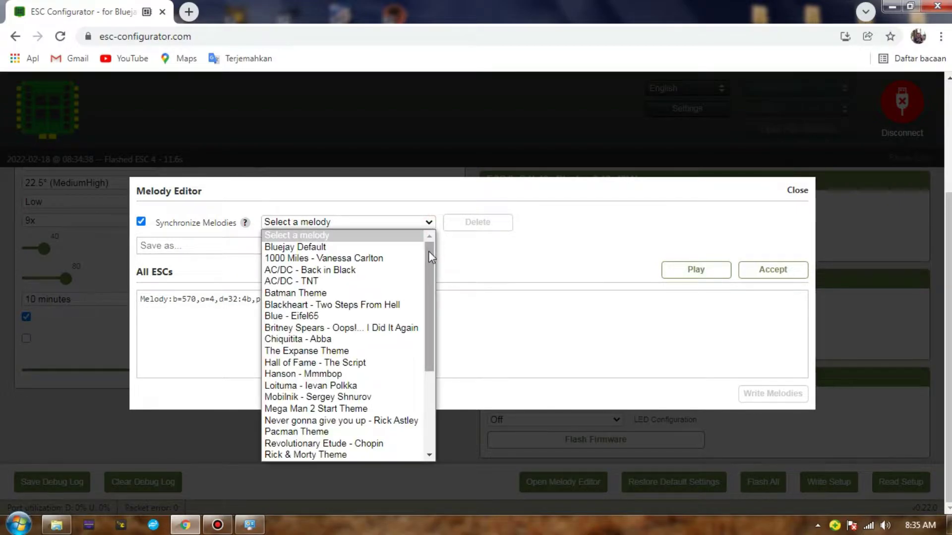
pyautogui.moveTo(428, 256); pyautogui.dragTo(430, 327)
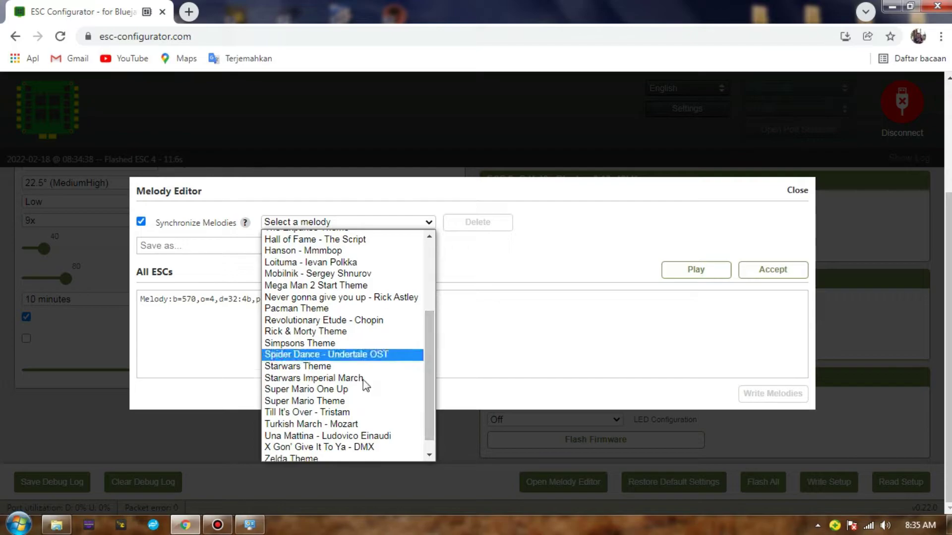
pyautogui.click(315, 418)
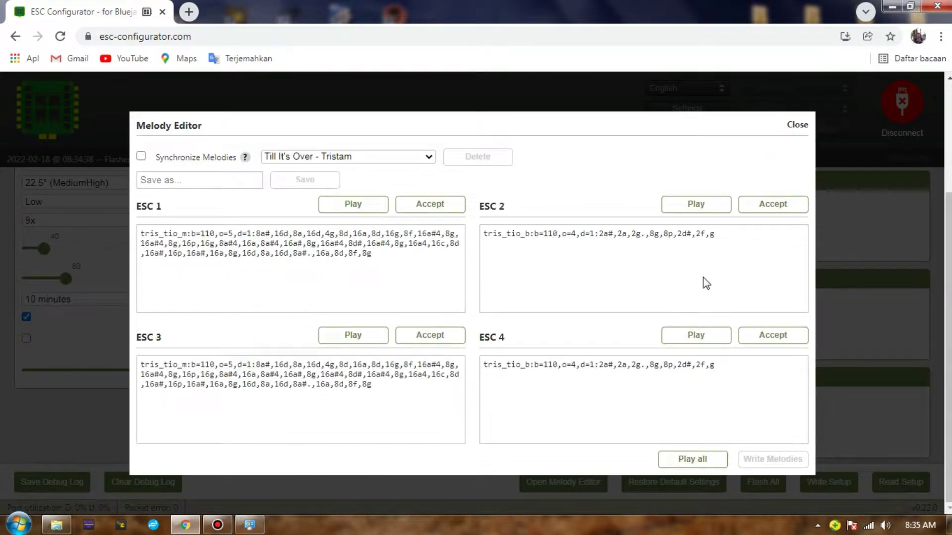
pyautogui.click(678, 460)
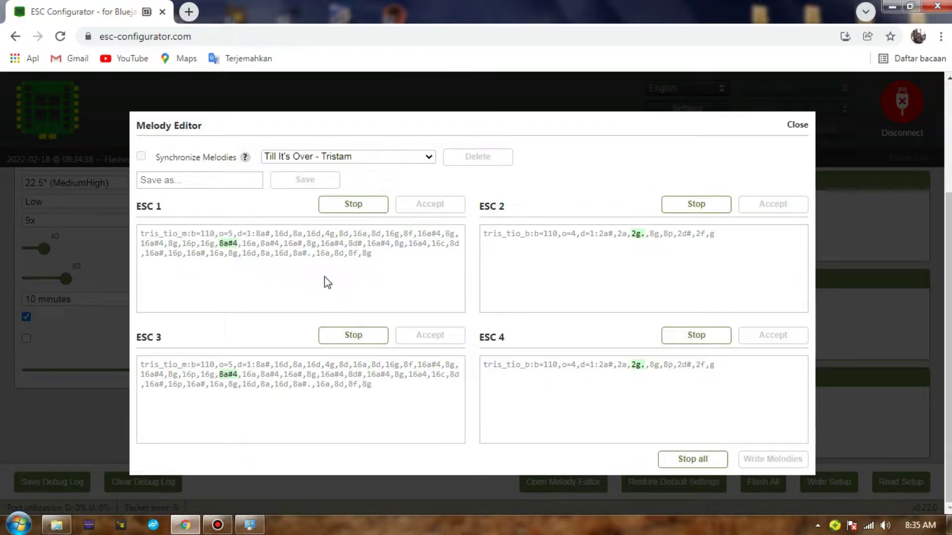
# Load the "Super Mario One Up" melody for the four ESCs.
pyautogui.click(427, 158)
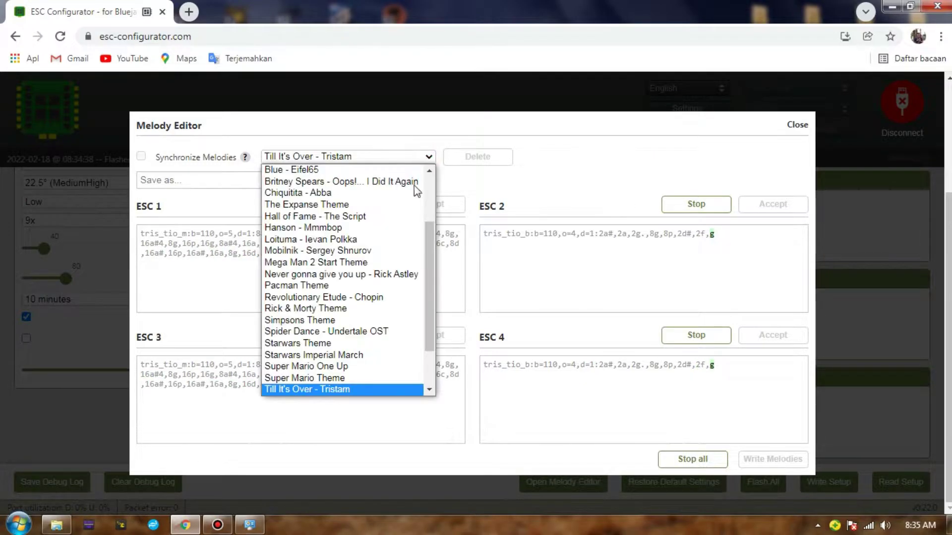
pyautogui.click(428, 157)
pyautogui.moveTo(427, 245); pyautogui.dragTo(427, 278)
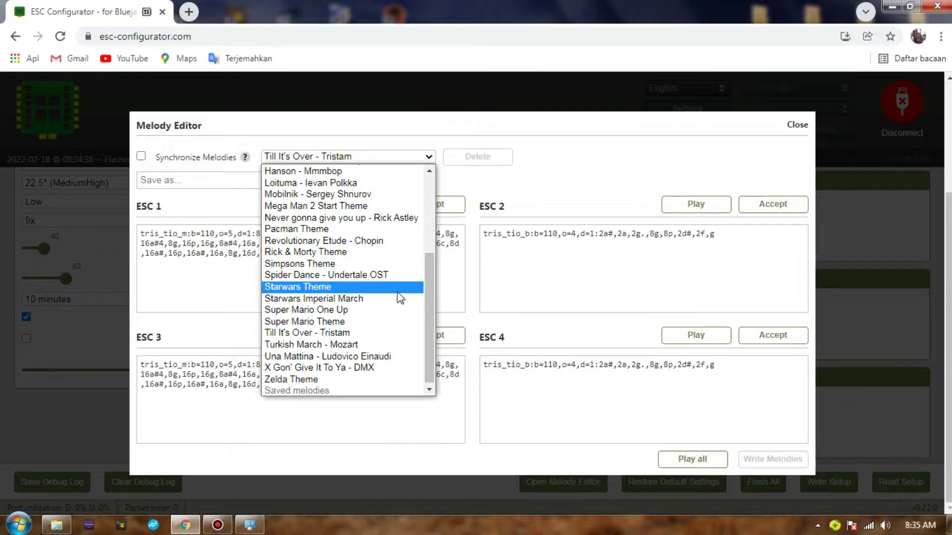
pyautogui.click(355, 312)
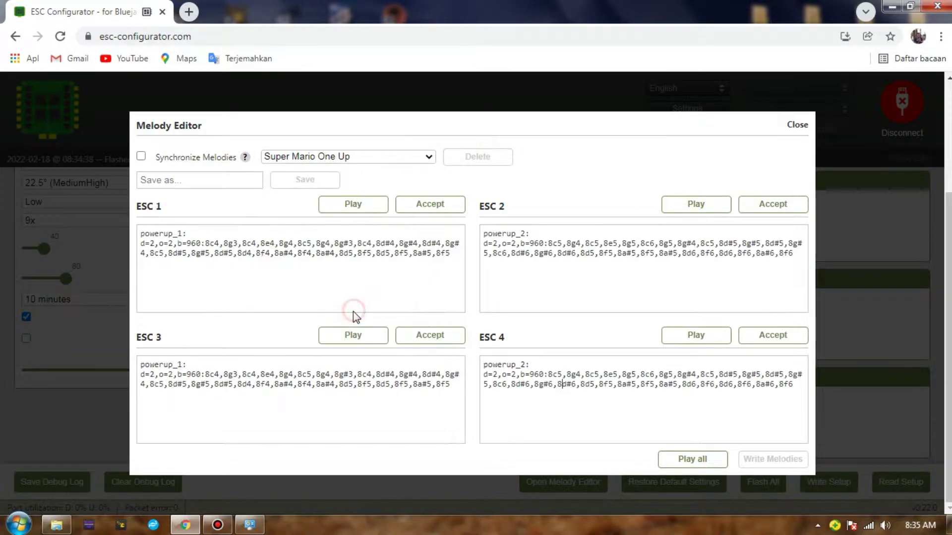
# Play the loaded melody on all ESCs, then load the "Super Mario Theme" melody and play it on all ESCs.
pyautogui.click(664, 461)
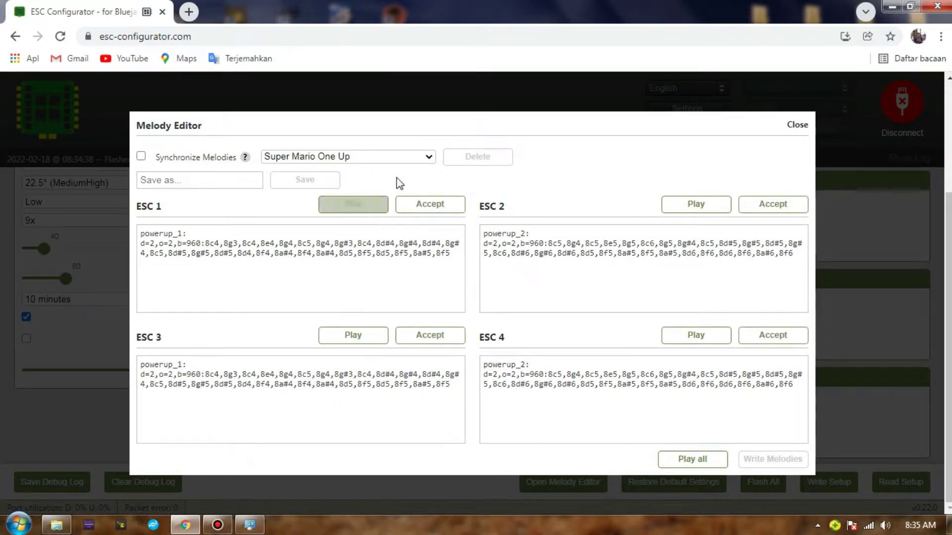
pyautogui.click(426, 158)
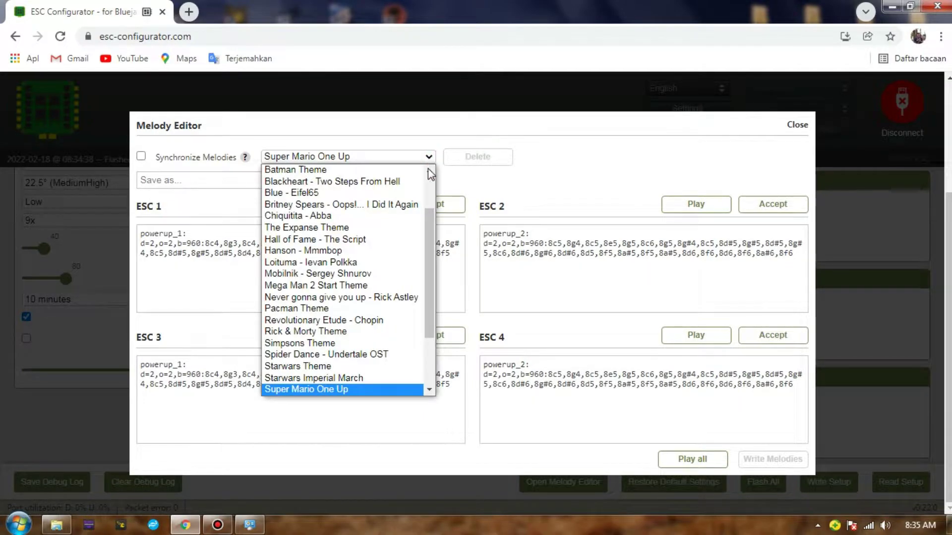
pyautogui.moveTo(433, 250); pyautogui.dragTo(431, 215)
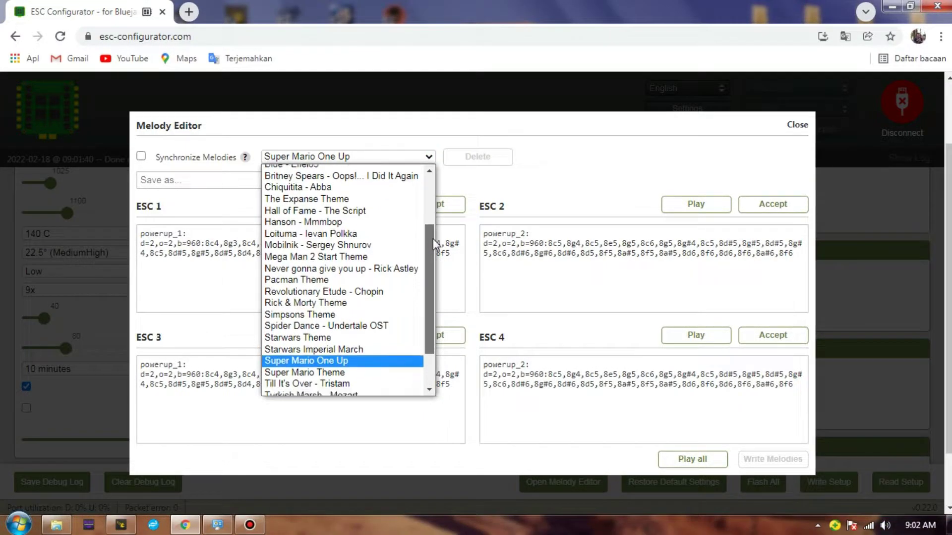
pyautogui.moveTo(432, 255); pyautogui.dragTo(436, 273)
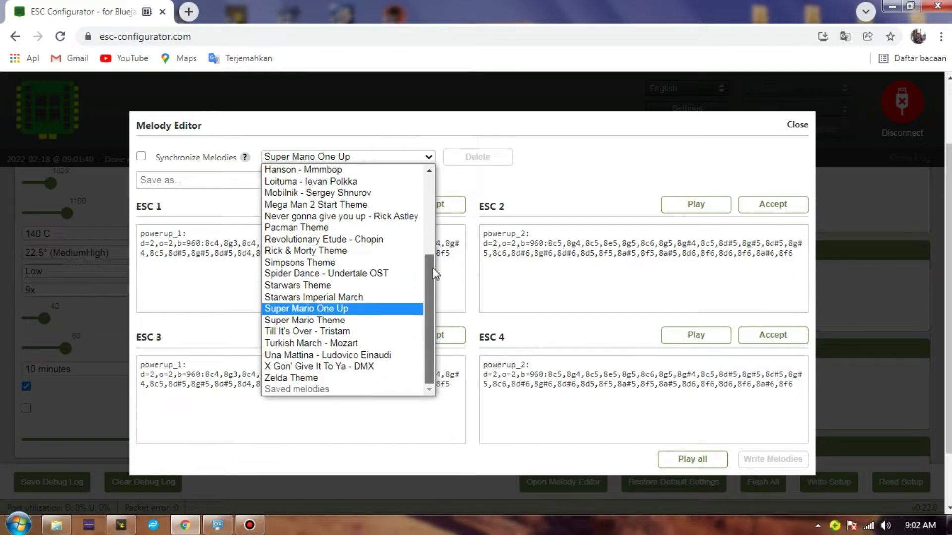
pyautogui.click(368, 324)
pyautogui.click(710, 455)
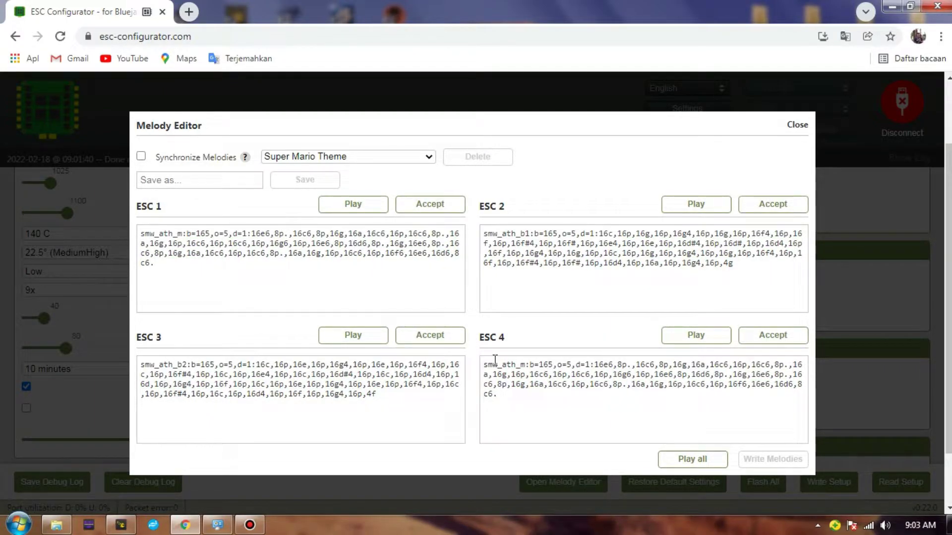
# Accept the Super Mario Theme melody for ESCs 1 to 4, write the melodies and close the Melody Editor.
pyautogui.click(440, 214)
pyautogui.click(769, 206)
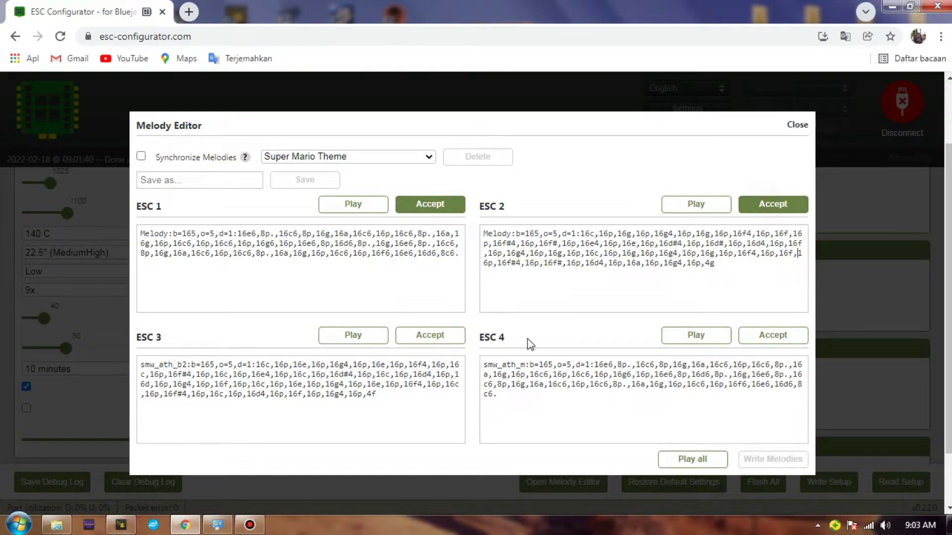
pyautogui.click(448, 337)
pyautogui.click(796, 338)
pyautogui.click(760, 462)
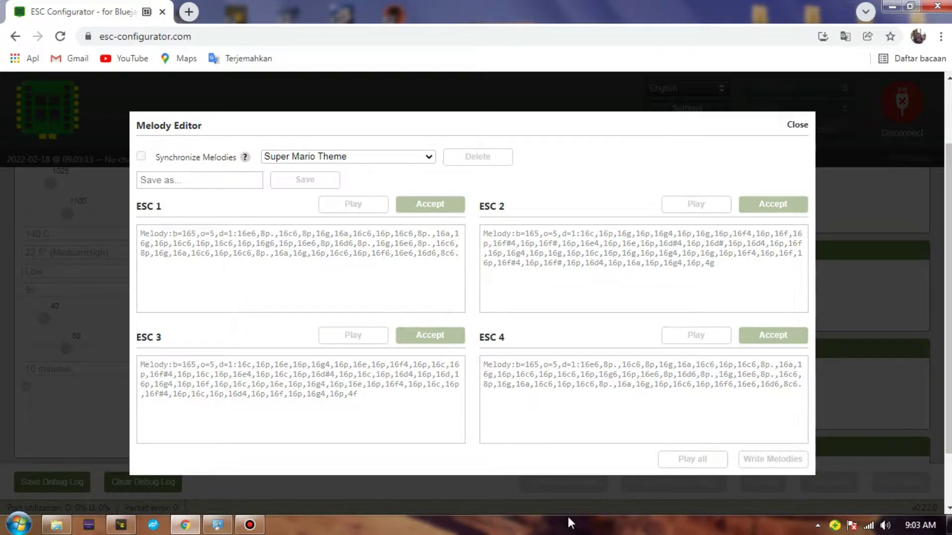
pyautogui.click(784, 127)
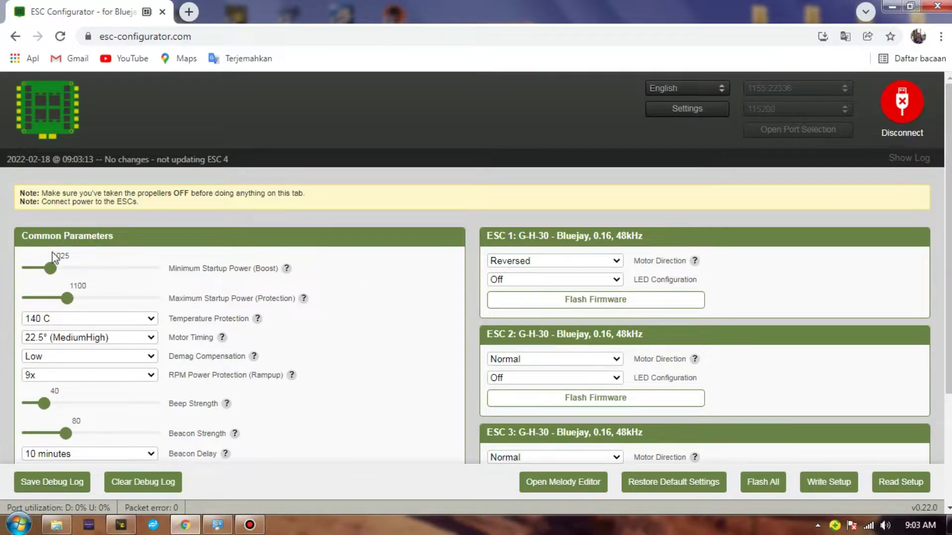
# Review the common parameters and the individual ESC settings, then disconnect ESC Configurator from the flight controller.
pyautogui.scroll(-3, 68, 306)
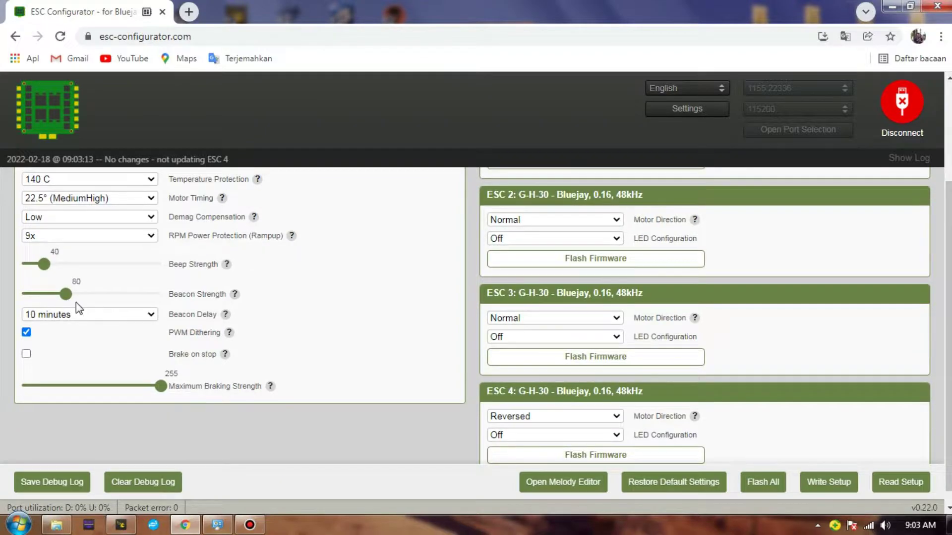
pyautogui.scroll(-1, 163, 326)
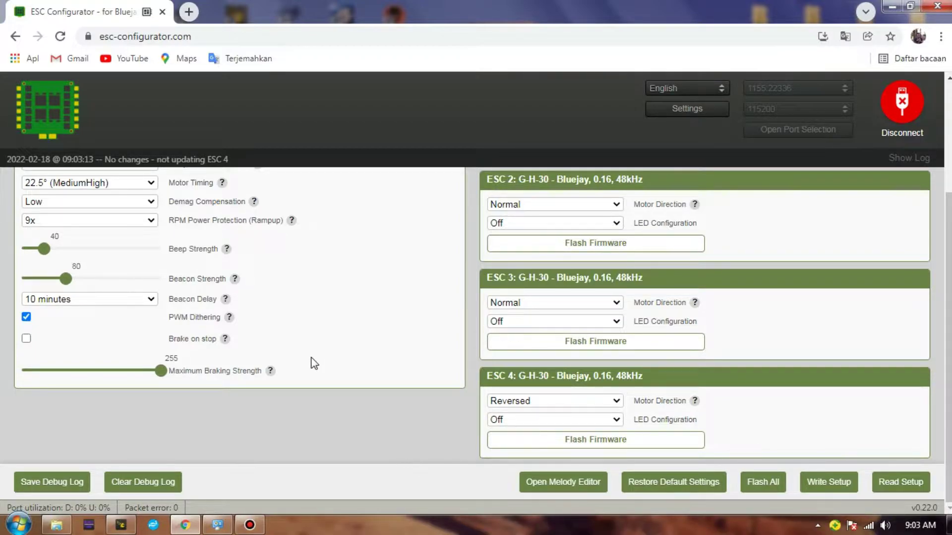
pyautogui.click(902, 114)
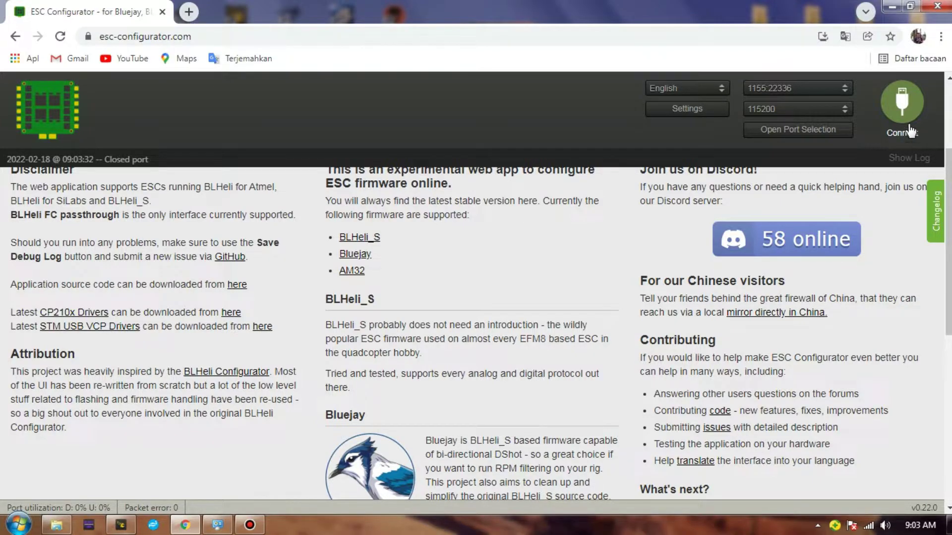
# Minimize the browser, switch to Betaflight Configurator and connect to the flight controller on COM4.
pyautogui.click(900, 14)
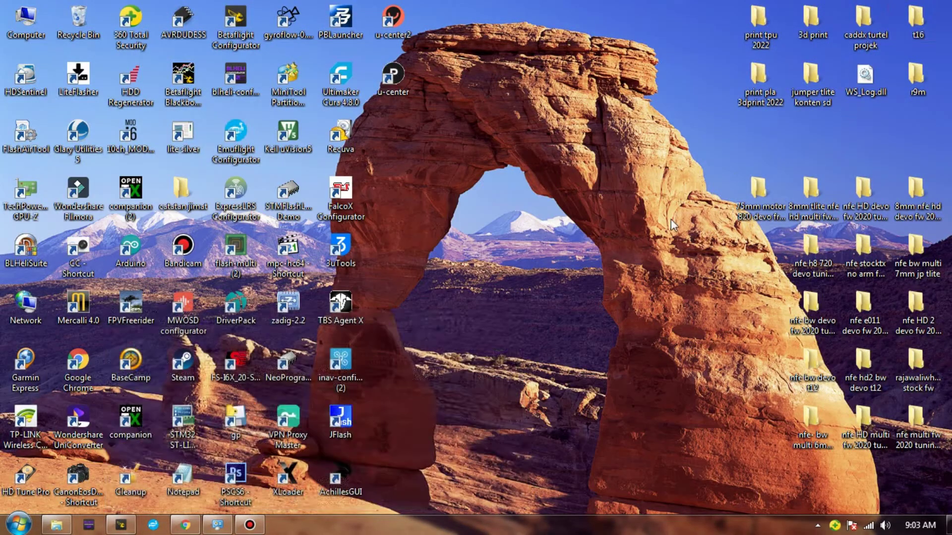
pyautogui.click(111, 529)
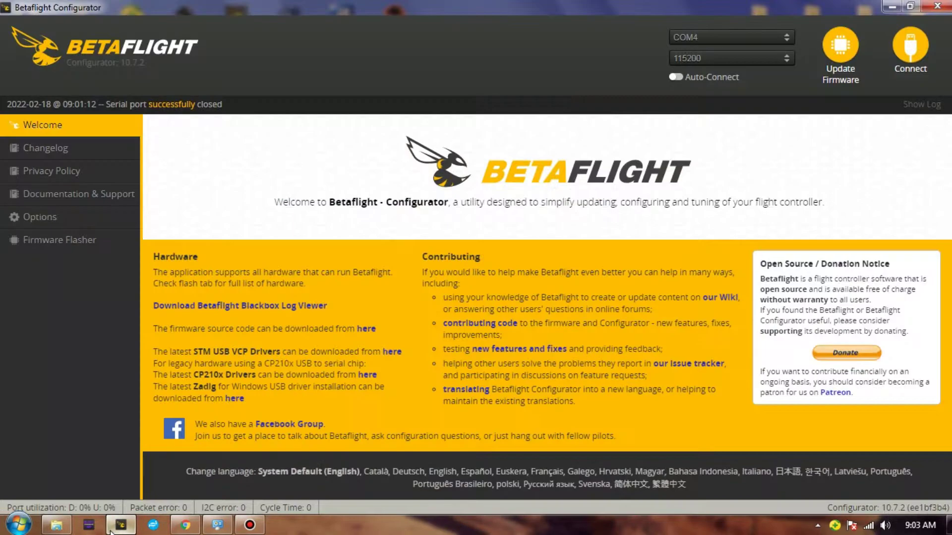
pyautogui.click(903, 65)
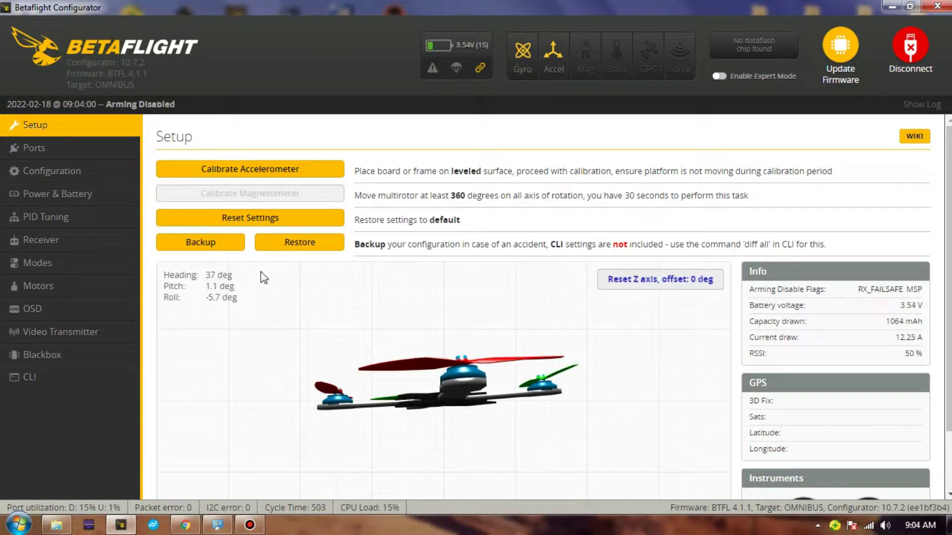
# Examine the flight controller's configuration, covering the ESC protocol, bidirectional DShot, gyro and PID loop frequencies, receiver and other features.
pyautogui.click(109, 172)
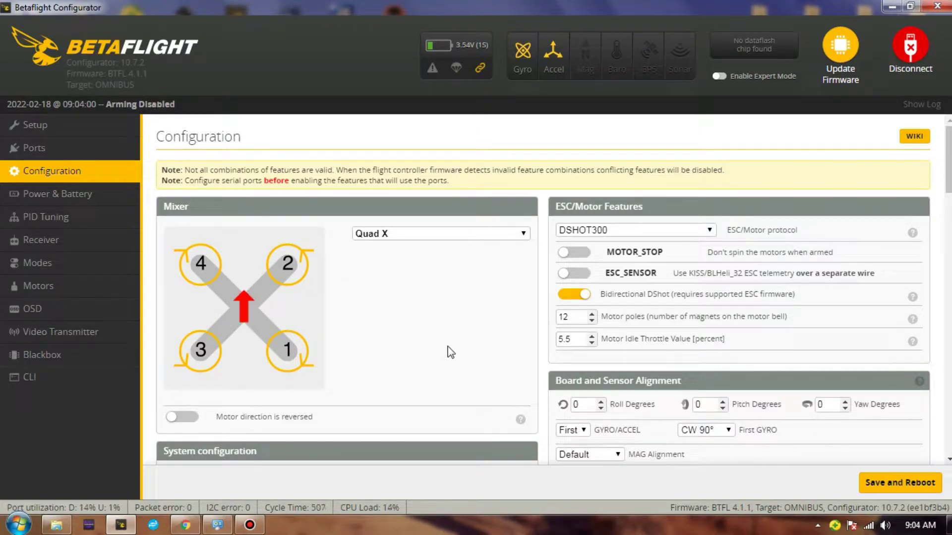
pyautogui.scroll(-4, 440, 352)
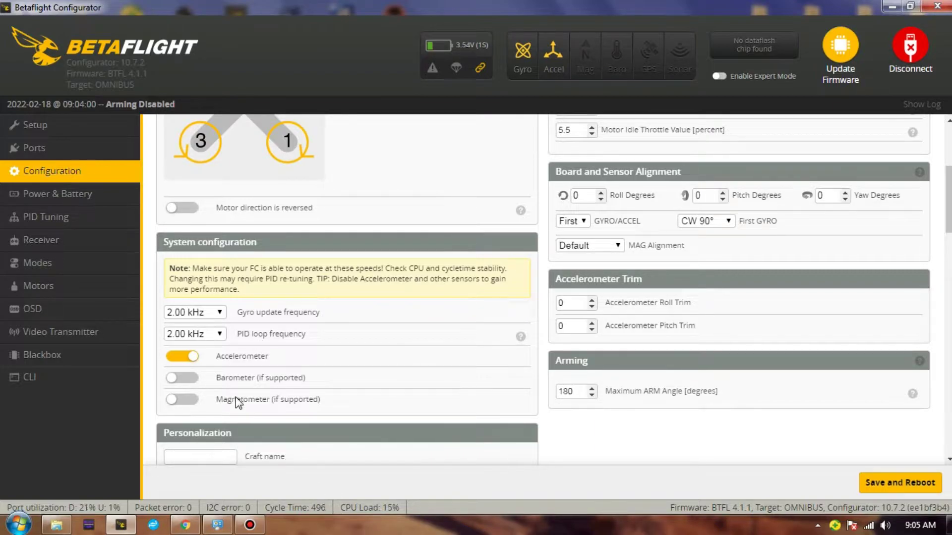
pyautogui.scroll(-1, 236, 393)
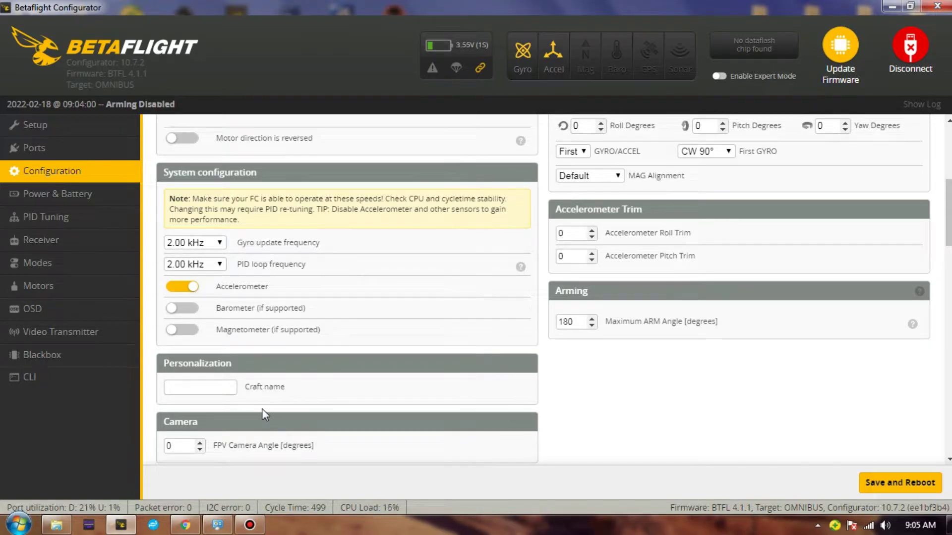
pyautogui.scroll(-4, 262, 409)
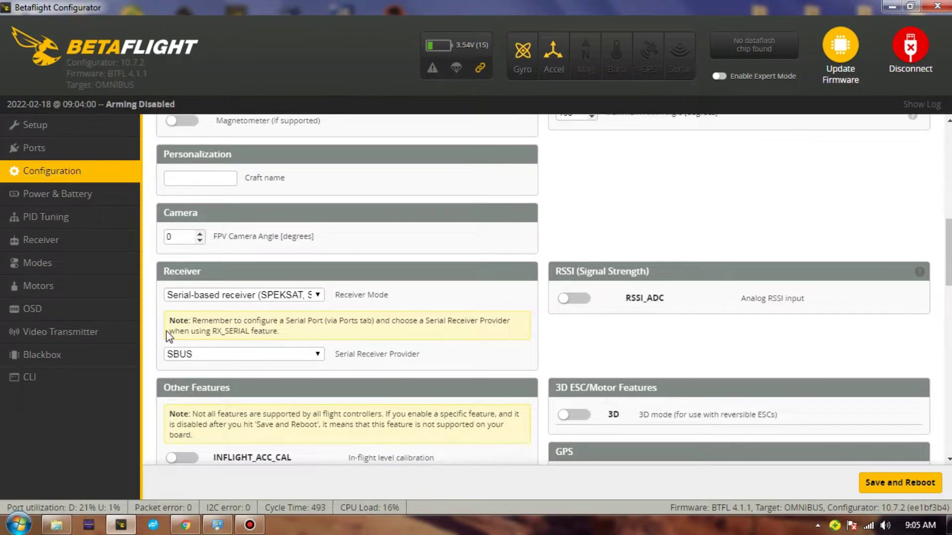
pyautogui.scroll(-5, 167, 333)
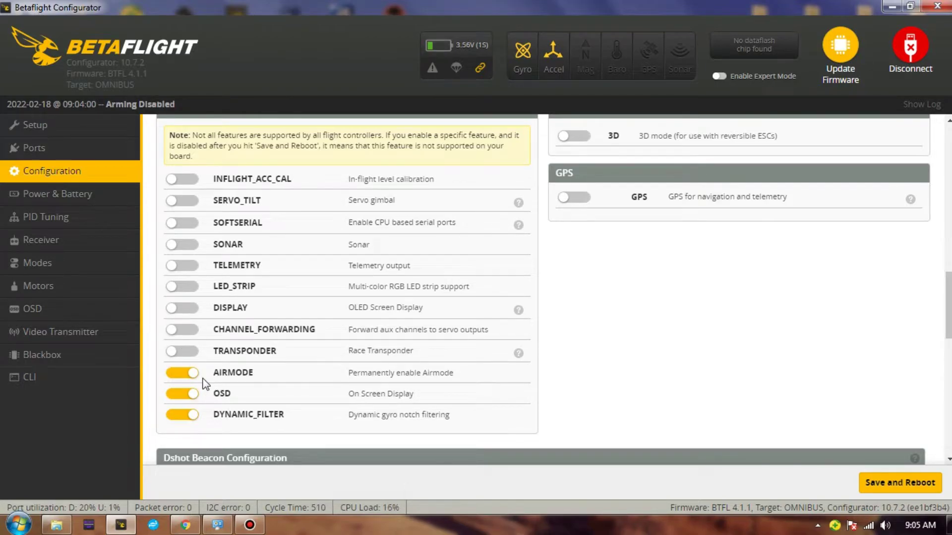
pyautogui.scroll(-1, 205, 383)
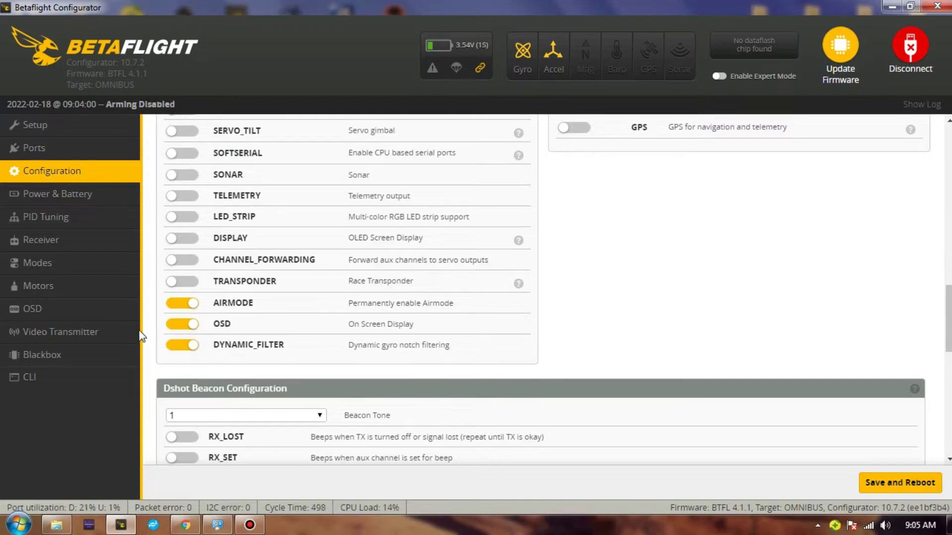
# Enable motor test mode, spin all four motors together at about 1073 to check their RPM readings, then disable test mode.
pyautogui.click(114, 298)
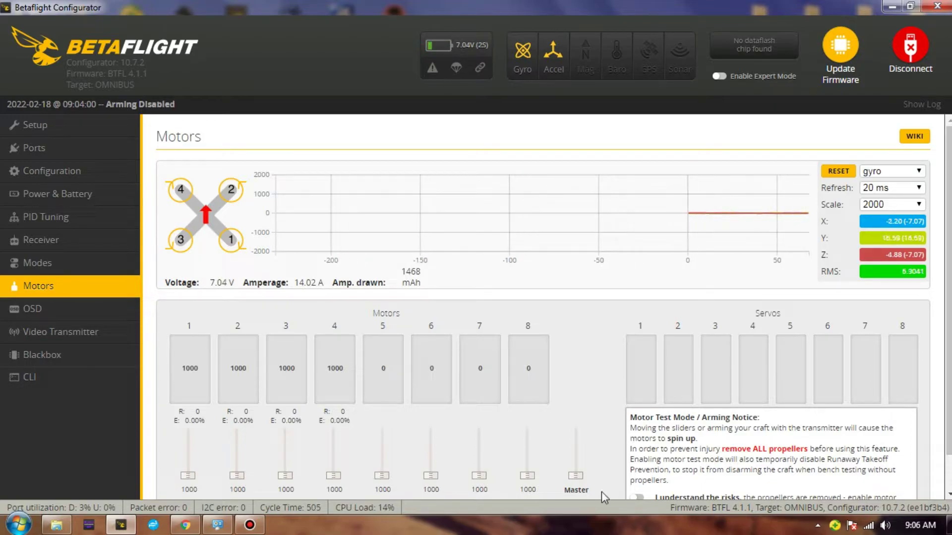
pyautogui.scroll(-1, 793, 347)
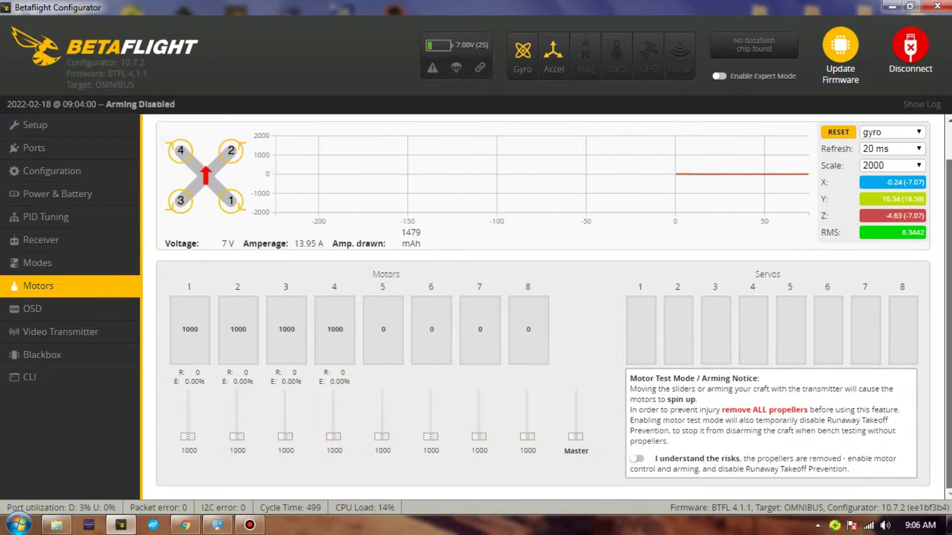
pyautogui.click(636, 458)
pyautogui.moveTo(576, 437); pyautogui.dragTo(576, 433)
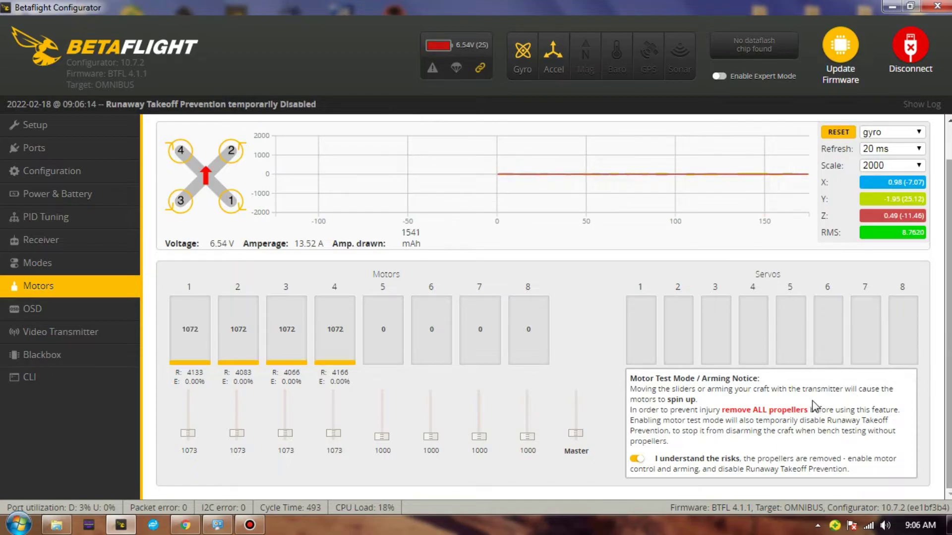
pyautogui.click(637, 459)
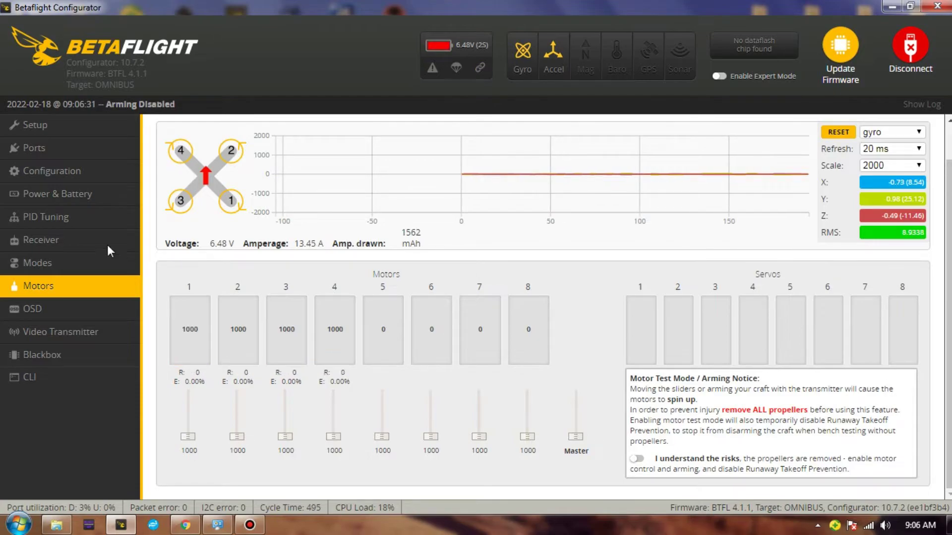
# Examine the PID profile values and tuning sliders, then the rateprofile settings.
pyautogui.click(94, 226)
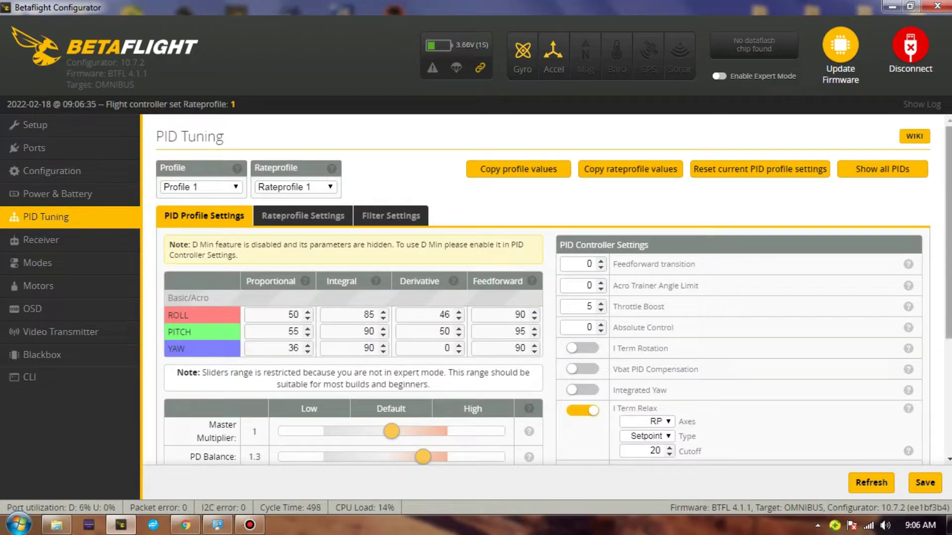
pyautogui.scroll(-2, 261, 315)
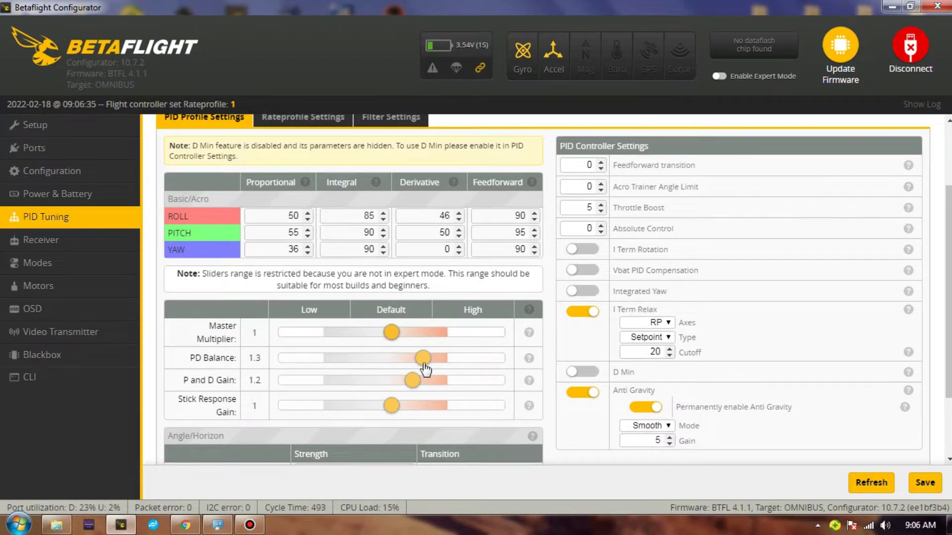
pyautogui.scroll(-2, 424, 364)
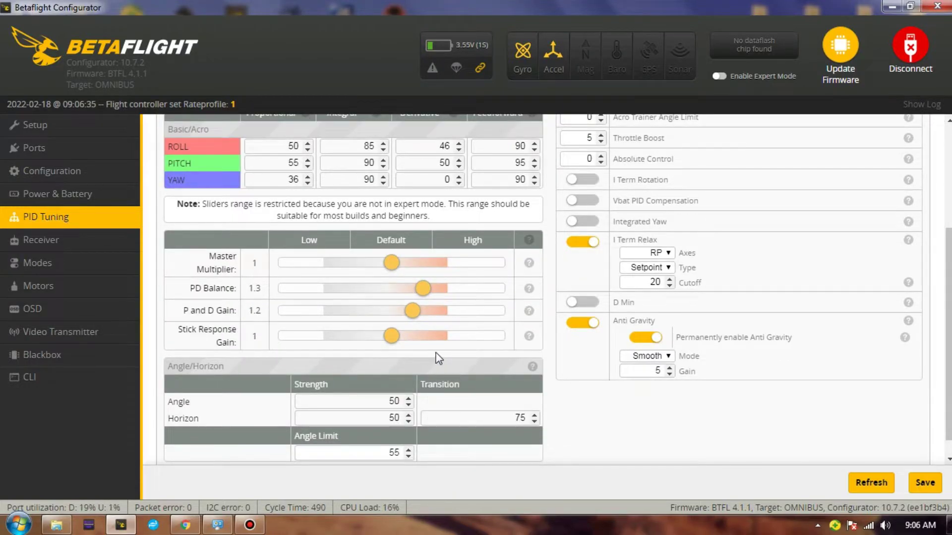
pyautogui.scroll(5, 434, 362)
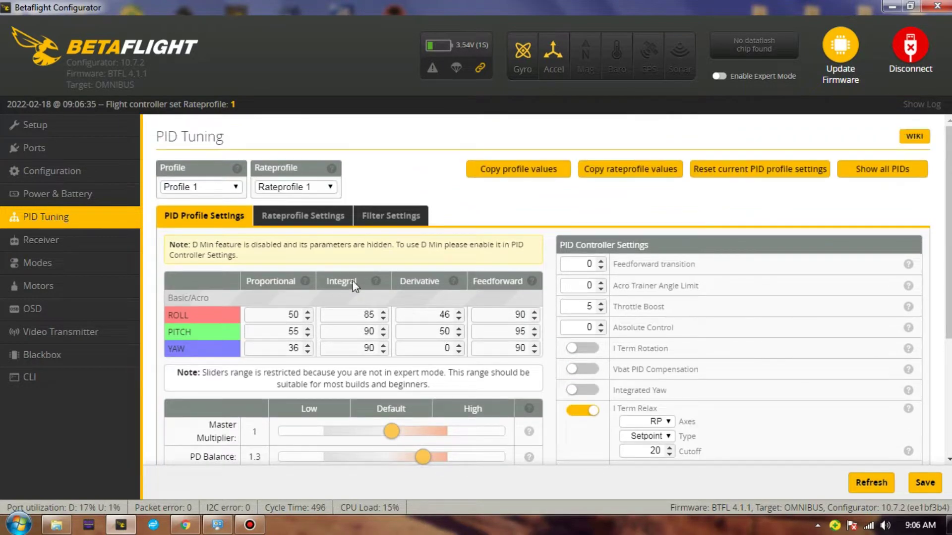
pyautogui.click(320, 223)
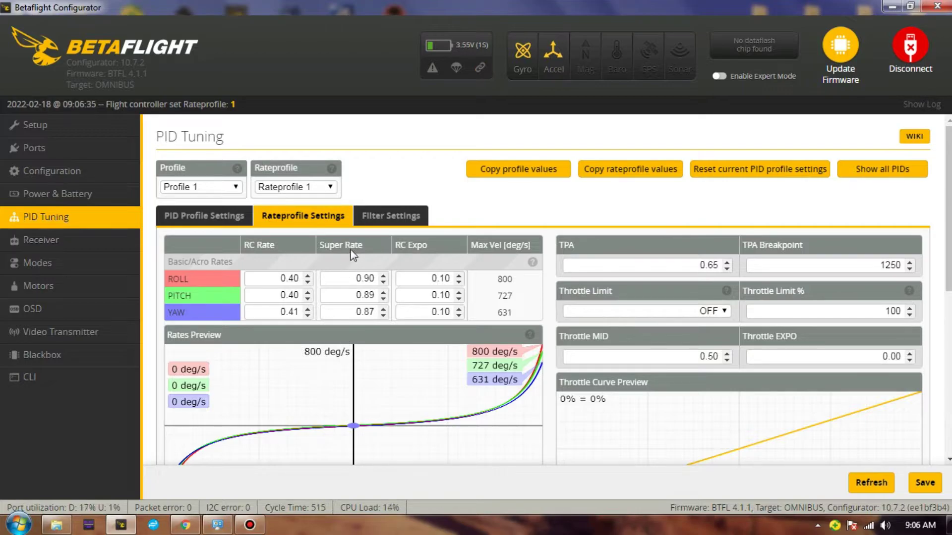
# Examine the filter settings, including the filter multipliers, gyro and D term lowpass filters, RPM filter and dynamic notch filter.
pyautogui.click(397, 219)
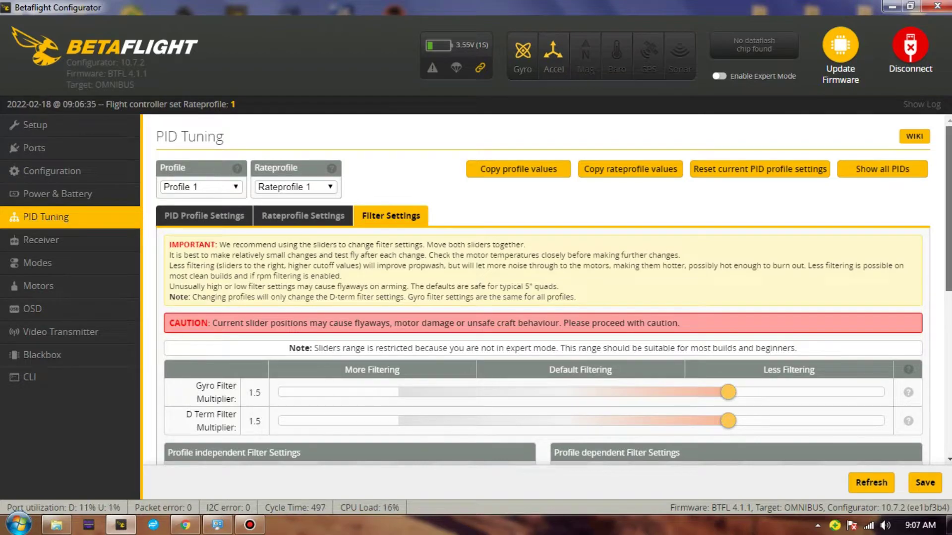
pyautogui.scroll(-4, 543, 290)
pyautogui.scroll(-2, 412, 262)
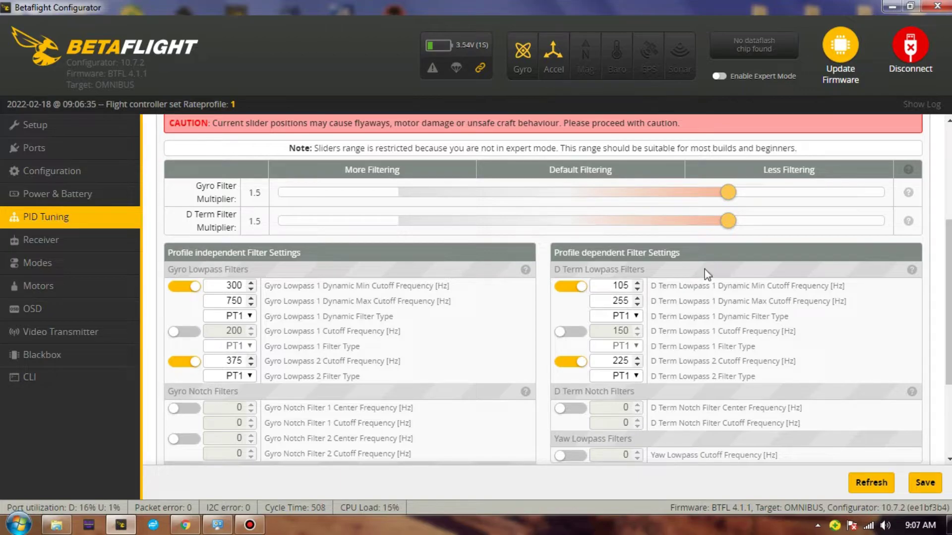
pyautogui.scroll(-1, 942, 262)
pyautogui.scroll(-1, 629, 240)
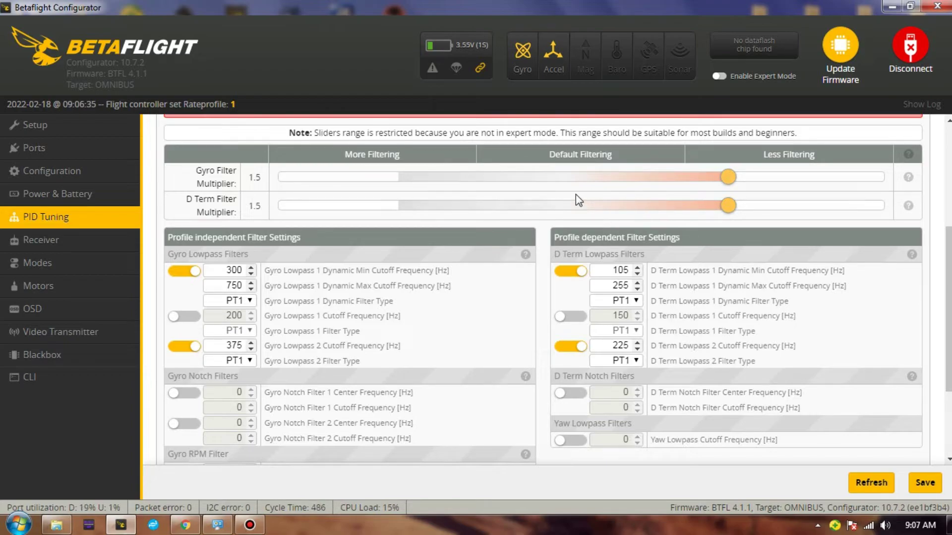
pyautogui.moveTo(948, 287); pyautogui.dragTo(949, 340)
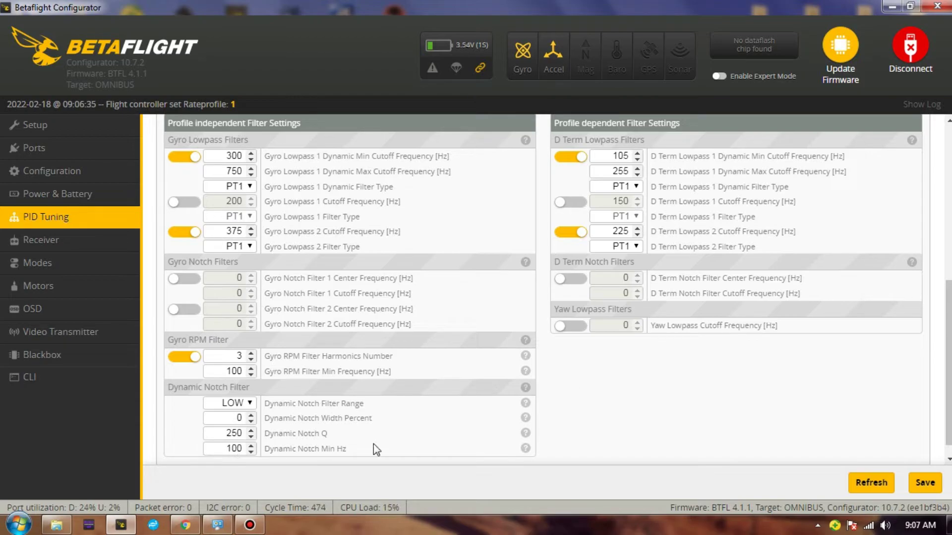
# Finish reviewing the filter settings, disconnect the flight controller and minimize Betaflight Configurator.
pyautogui.scroll(1, 948, 347)
pyautogui.scroll(3, 545, 332)
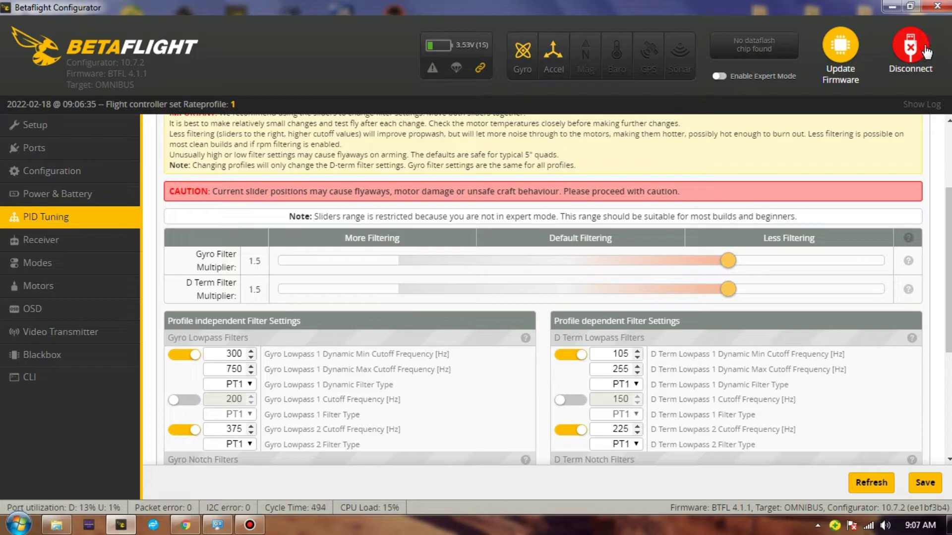
pyautogui.click(912, 58)
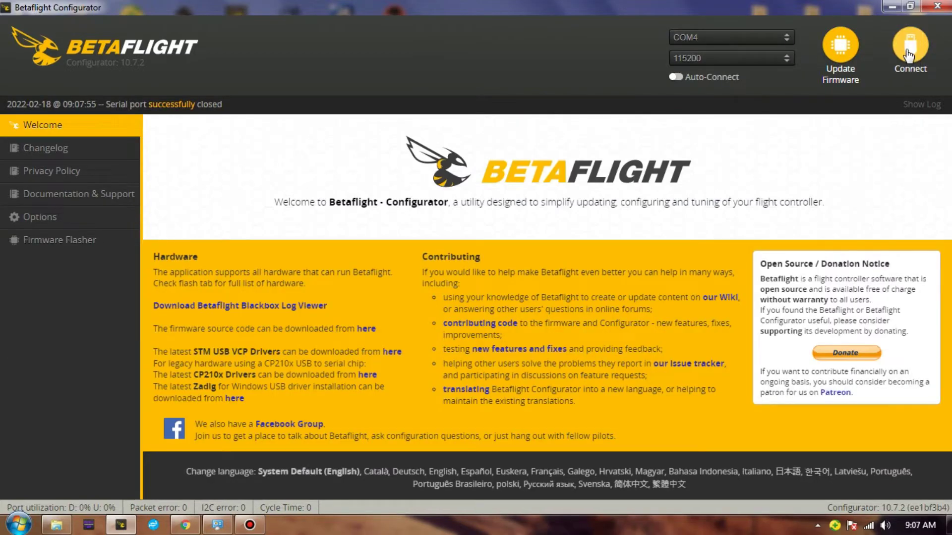
pyautogui.click(892, 6)
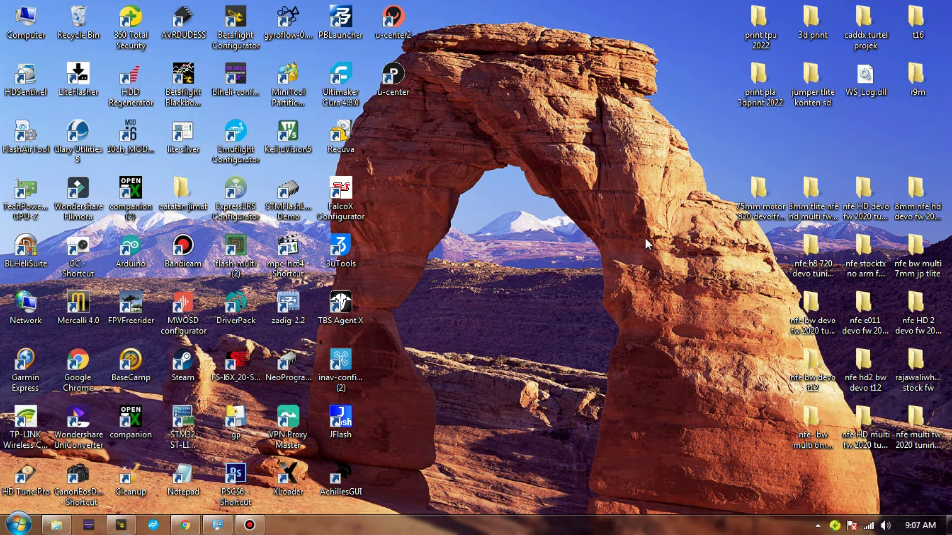